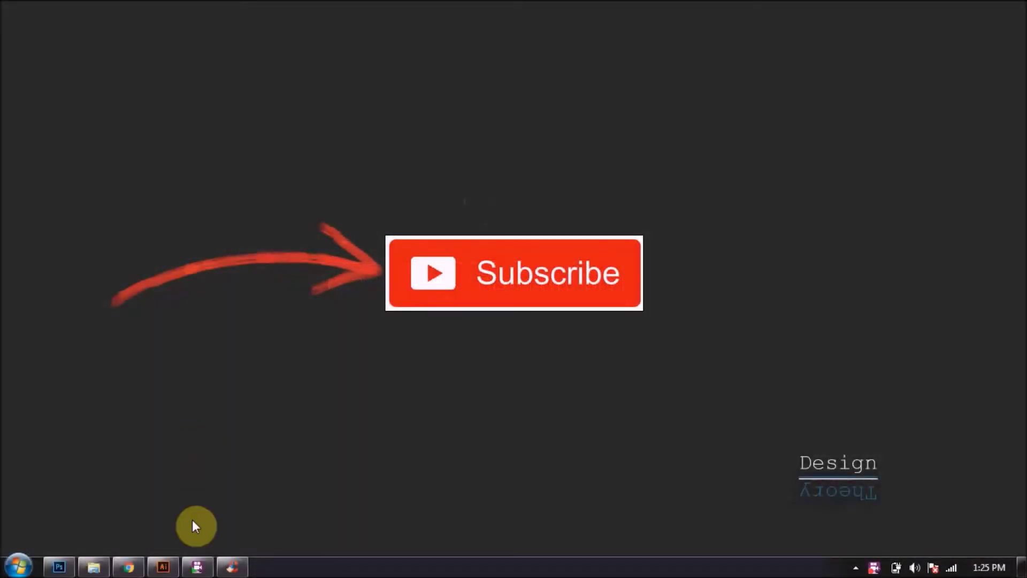
Step: Bring Illustrator back to the front and show its File menu
left_click(162, 567)
left_click(40, 11)
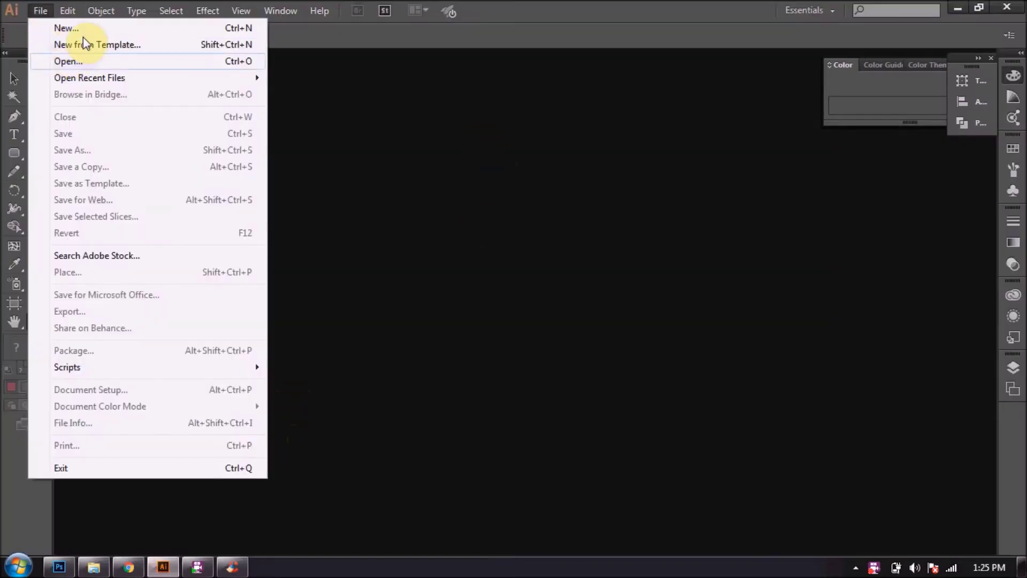
Step: Create a new document with default settings and zoom the page to 200%
left_click(64, 60)
left_click(547, 409)
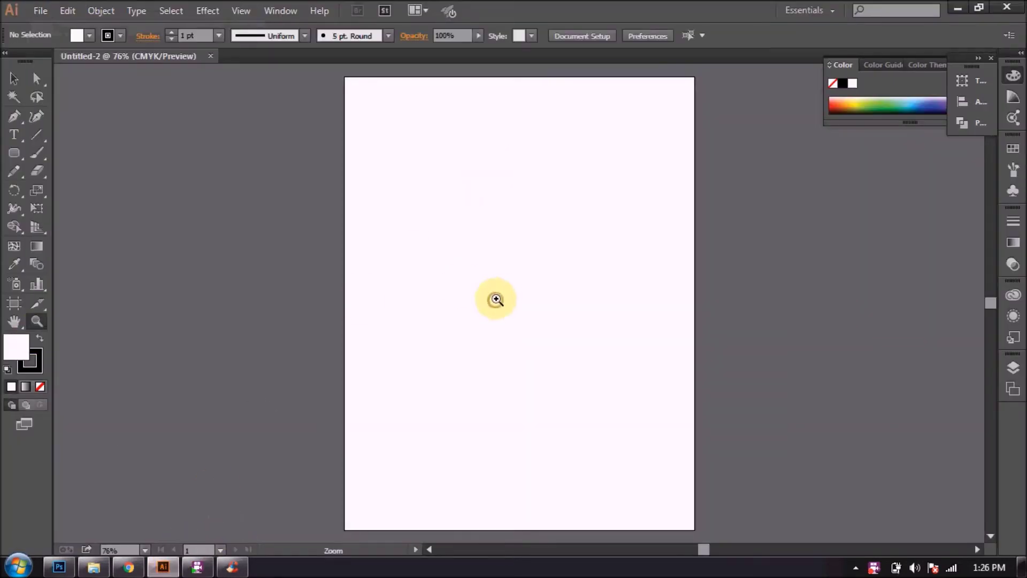
left_click(544, 304)
Step: Draw a tall peach rounded-rectangle head and a rounded hair shape above it
left_click(15, 155)
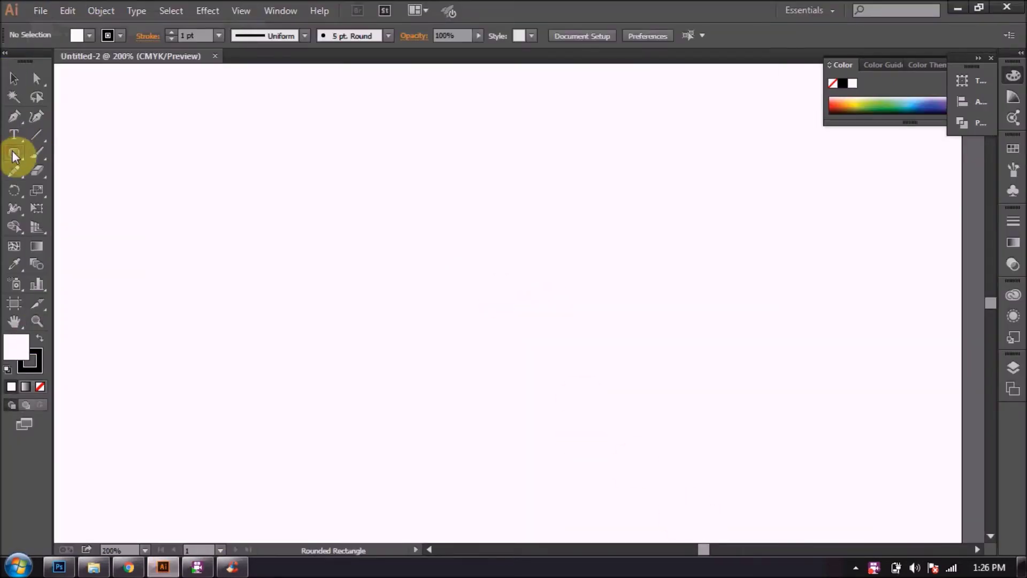
left_click_drag(417, 218, 471, 309)
double_click(16, 347)
left_click(412, 178)
key("Return")
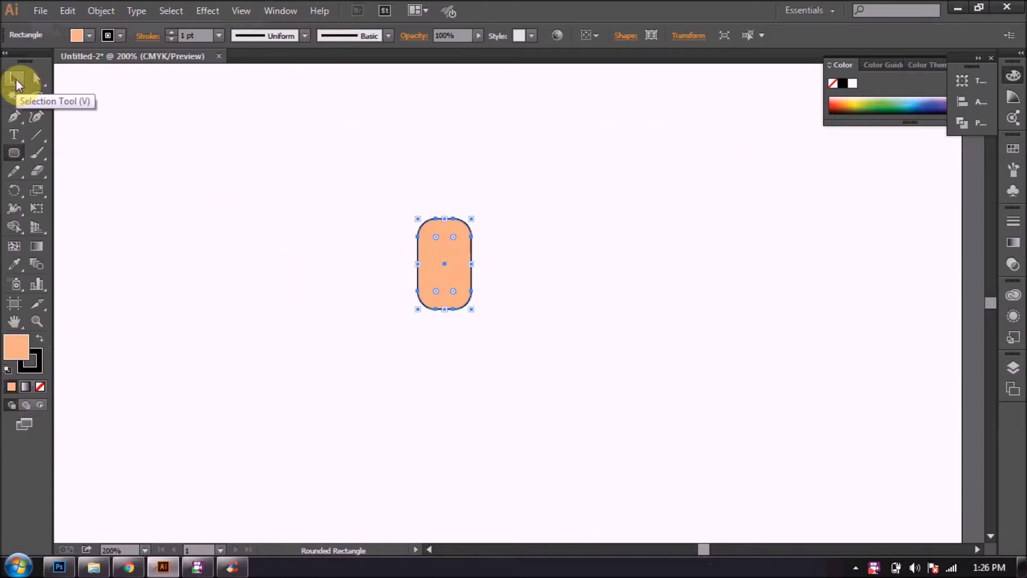
left_click_drag(402, 194, 461, 230)
Step: Fill the hair shape black and place a wider copy just below it
double_click(16, 347)
left_click(335, 344)
key("Return")
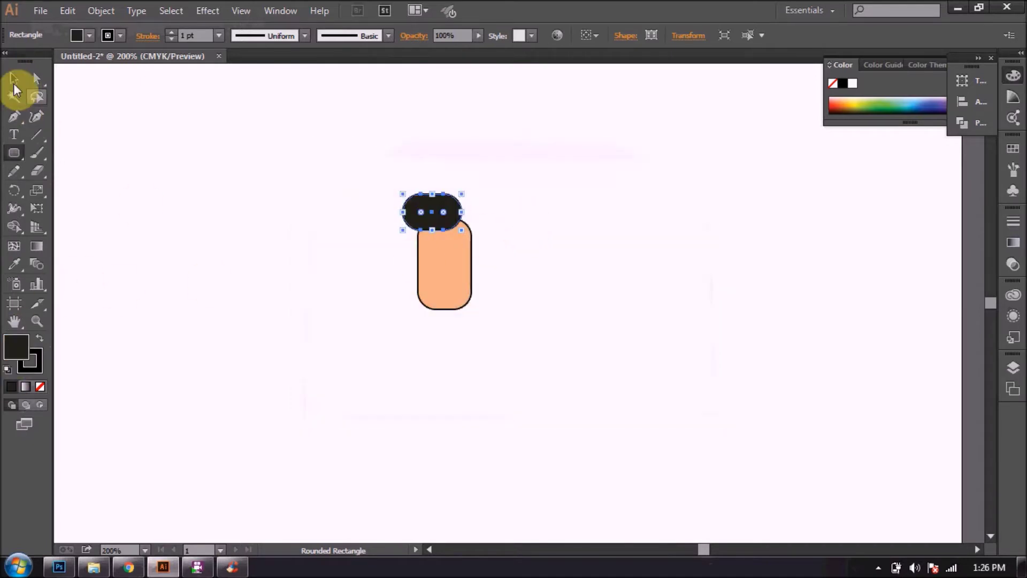
left_click(15, 85)
left_click(429, 225)
mouse_move(438, 251)
left_mouse_down()
mouse_move(453, 237)
mouse_move(419, 238)
left_mouse_up()
Step: Send both hair shapes behind the face, then bring the top hair piece to the front
left_click(419, 201, "shift")
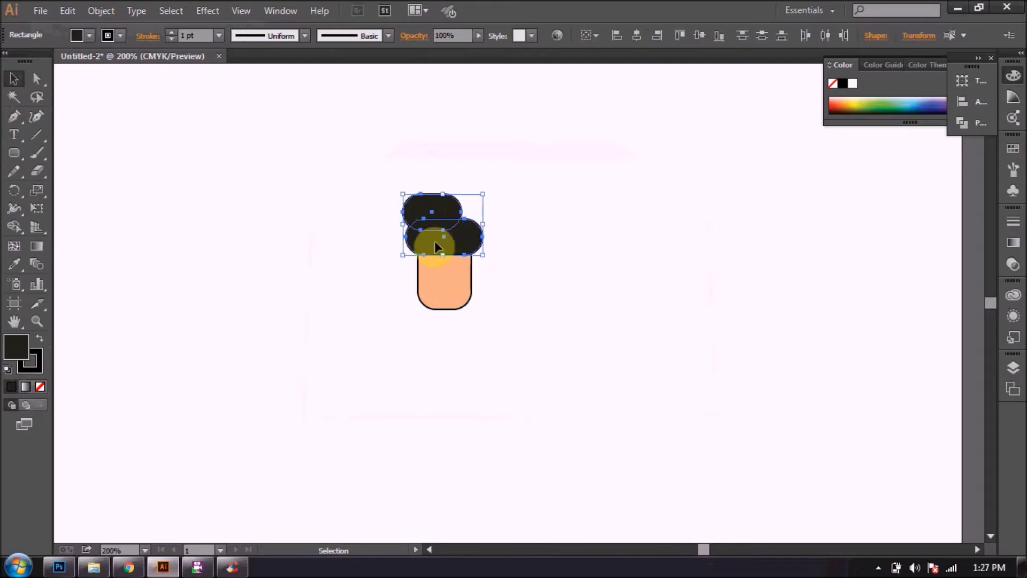
right_click(435, 241)
left_click(634, 493)
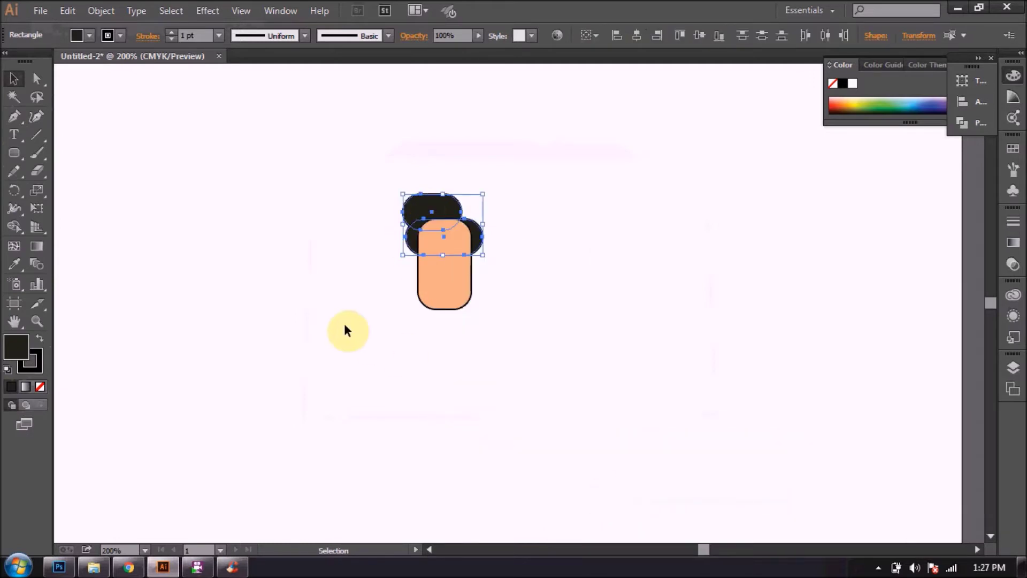
left_click(294, 213)
left_click(453, 213)
right_click(454, 212)
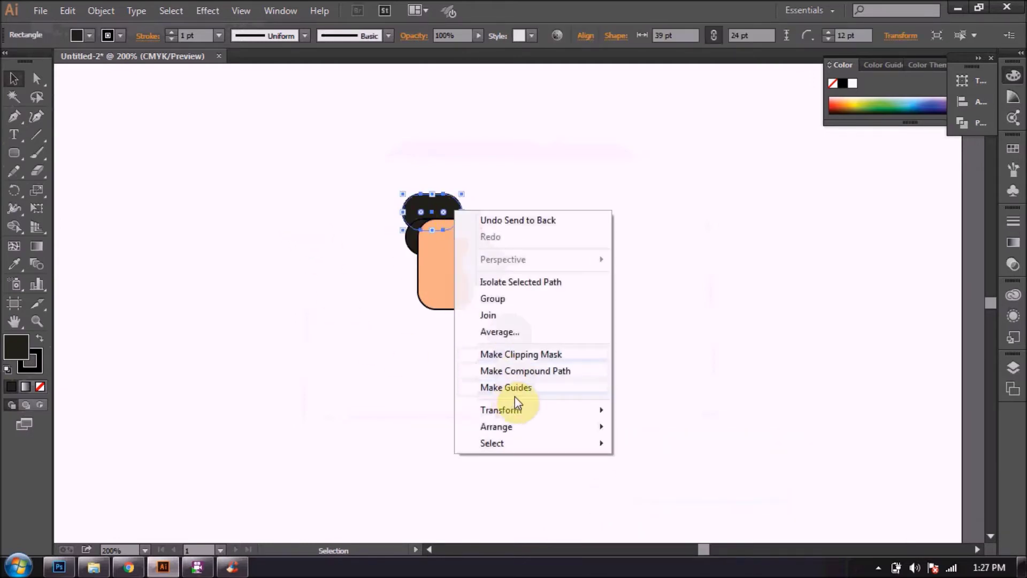
left_click(618, 425)
Step: Add a small black circle as a hair curl at the head's top-right edge
left_click_drag(14, 152, 52, 195)
left_click_drag(207, 194, 231, 218)
left_click(14, 78)
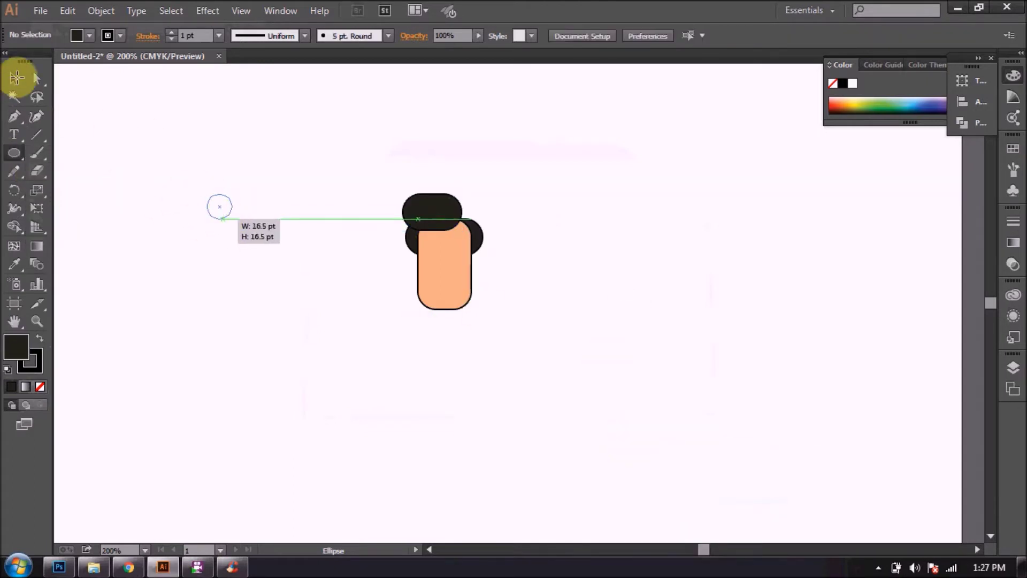
left_click_drag(386, 238, 468, 220)
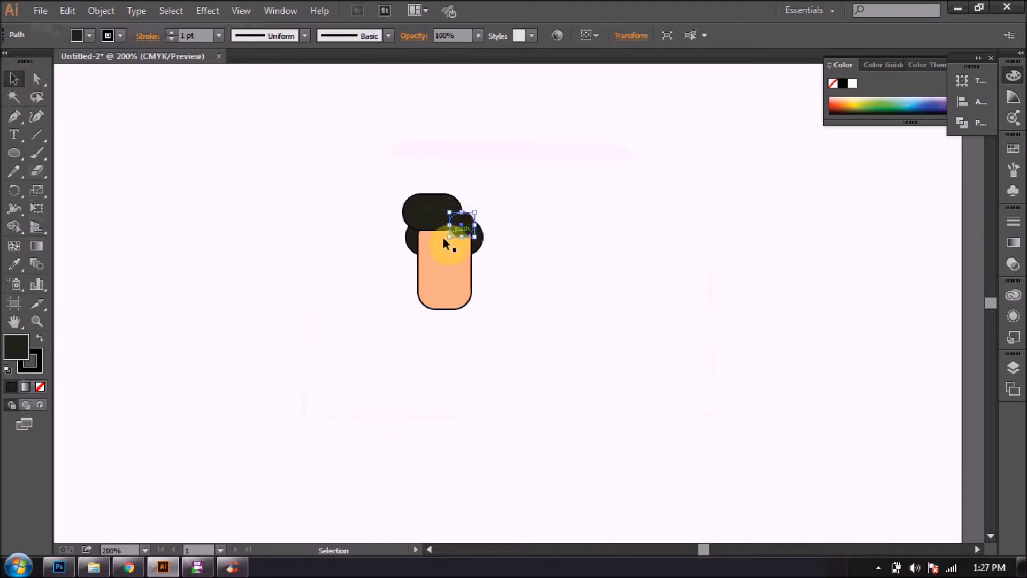
left_click(187, 182)
Step: Draw a small dark circle for an eye and move it onto the face
left_click(14, 153)
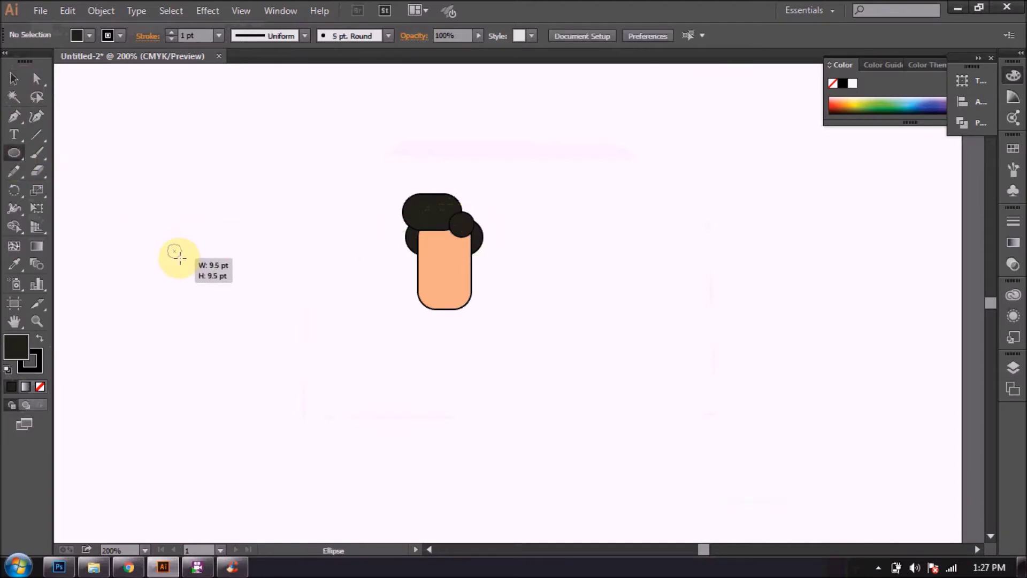
left_click_drag(179, 257, 180, 257)
left_click(15, 80)
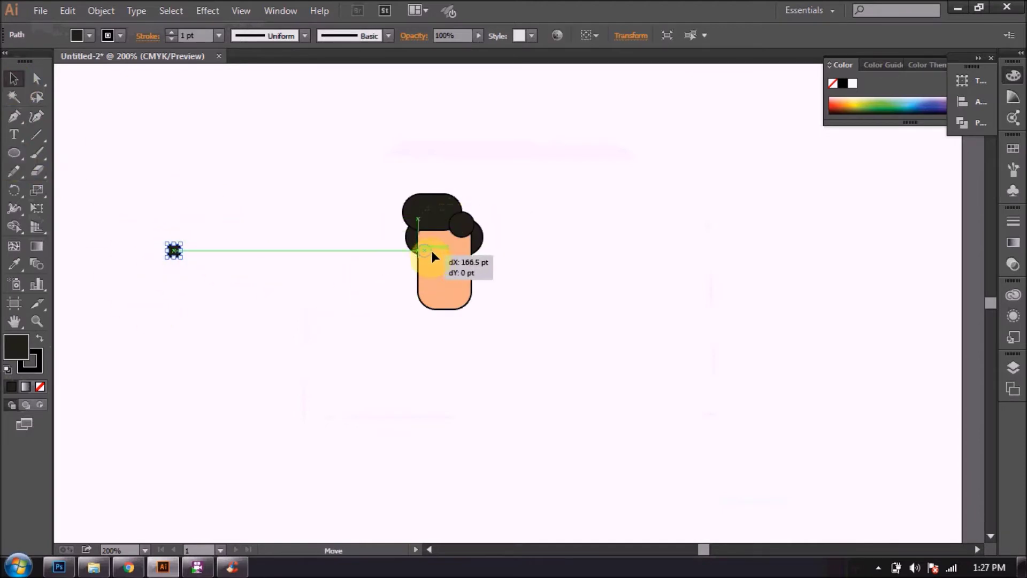
left_click_drag(432, 251, 432, 252)
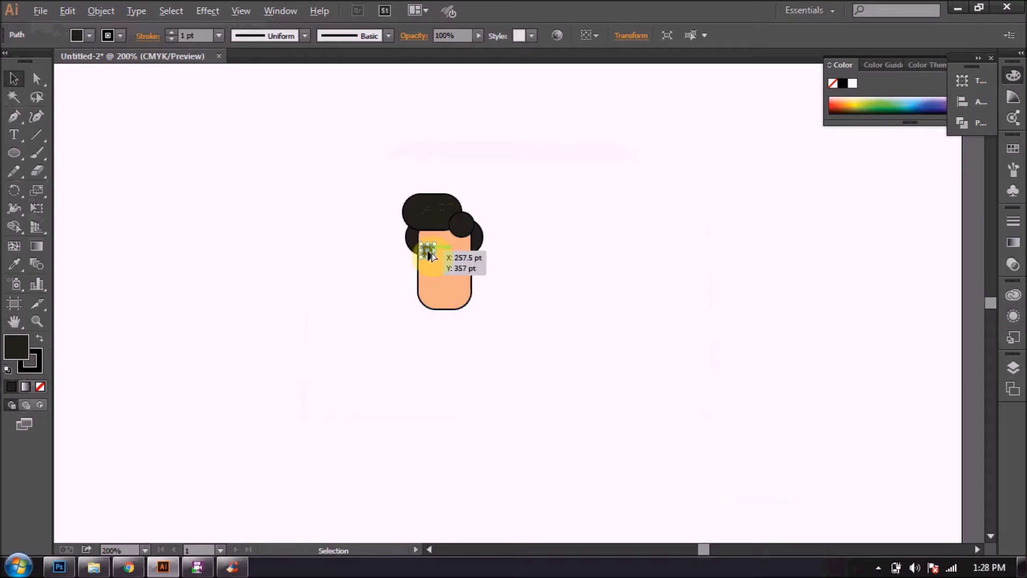
Step: Add a narrow orange rounded-rectangle nose between the eyes
left_click_drag(14, 154, 48, 170)
left_click_drag(182, 212, 189, 239)
double_click(12, 350)
left_click(423, 188)
left_click(665, 185)
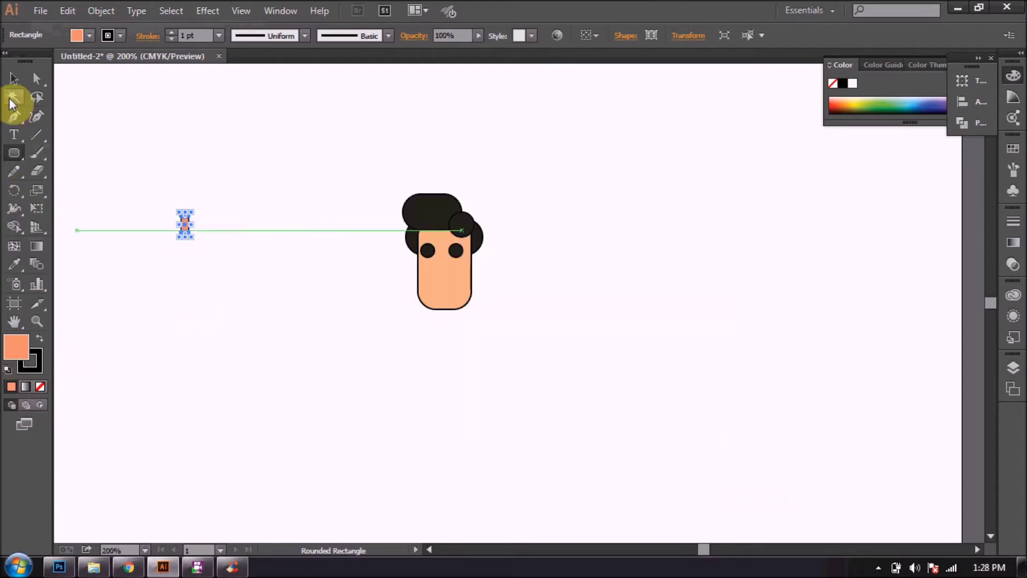
left_click(14, 78)
left_click(184, 252)
left_click_drag(184, 225, 438, 257)
key("Right")
key("Right")
key("Right")
left_click(448, 467)
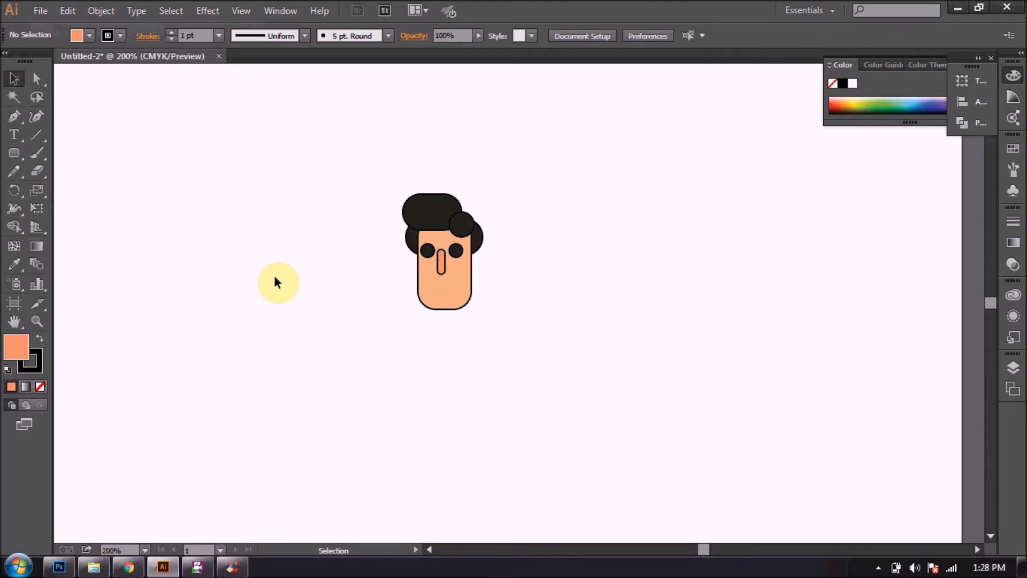
Step: Draw a black mouth circle with a slightly tilted black rectangle over its top
left_click_drag(15, 153, 49, 201)
left_click_drag(143, 262, 178, 298)
left_click(14, 263)
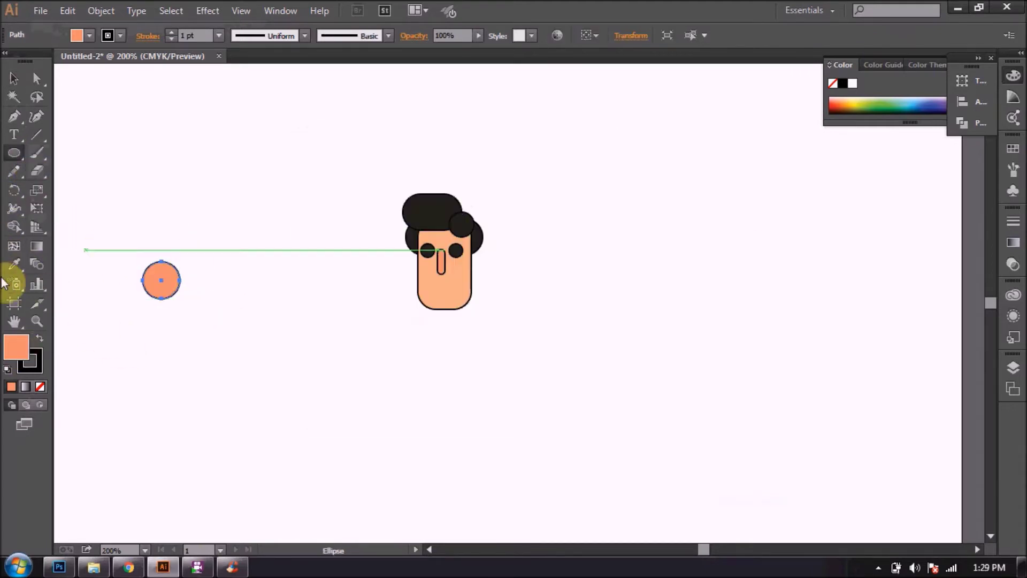
left_click(458, 204)
left_click_drag(14, 154, 59, 153)
left_click_drag(127, 239, 195, 276)
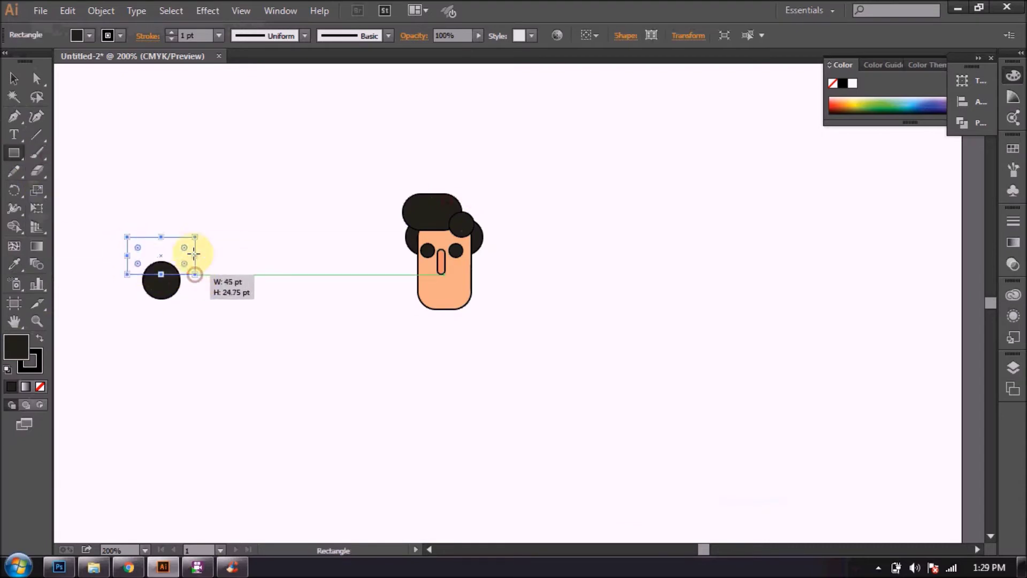
left_click_drag(210, 236, 209, 253)
Step: Add a small tongue circle and cut away the rectangle with Shape Builder
left_click_drag(14, 154, 55, 188)
mouse_move(104, 334)
left_mouse_down()
mouse_move(130, 358)
mouse_move(159, 312)
left_mouse_up()
left_click(14, 78)
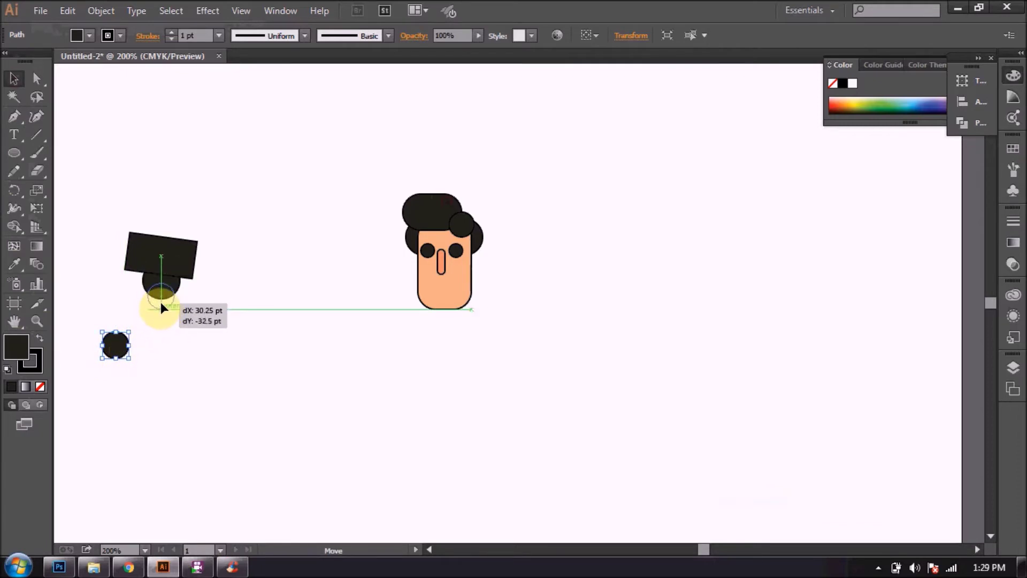
left_click_drag(161, 302, 161, 302)
left_click_drag(88, 168, 198, 313)
left_click(14, 226)
left_click(143, 256, "alt")
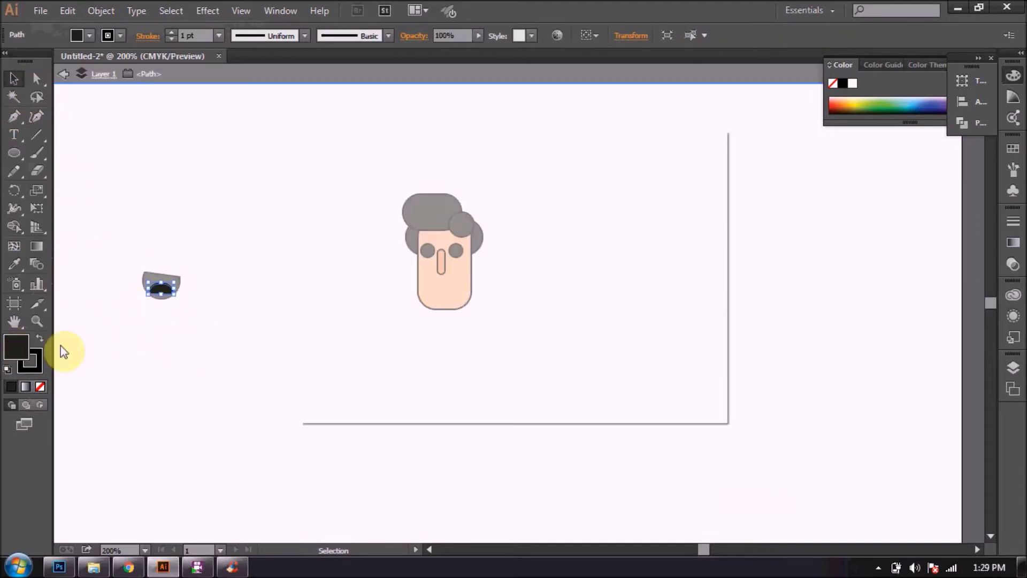
Step: Fill the tongue pink and move the finished mouth onto the face below the nose
double_click(16, 347)
left_click_drag(532, 202, 527, 193)
left_click(670, 184)
left_click(78, 135)
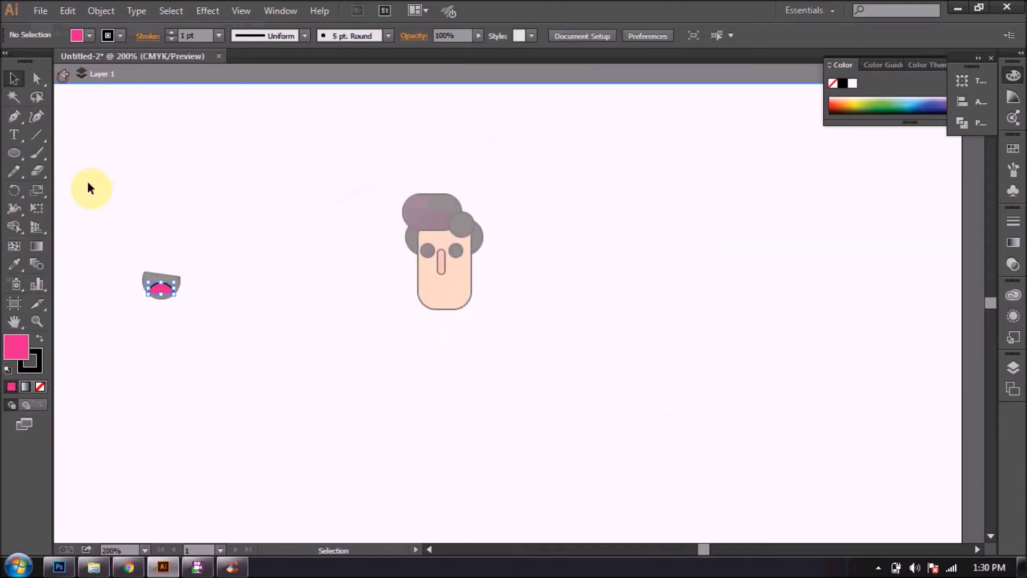
double_click(77, 133)
left_click_drag(119, 262, 190, 292)
left_click_drag(444, 298, 453, 301)
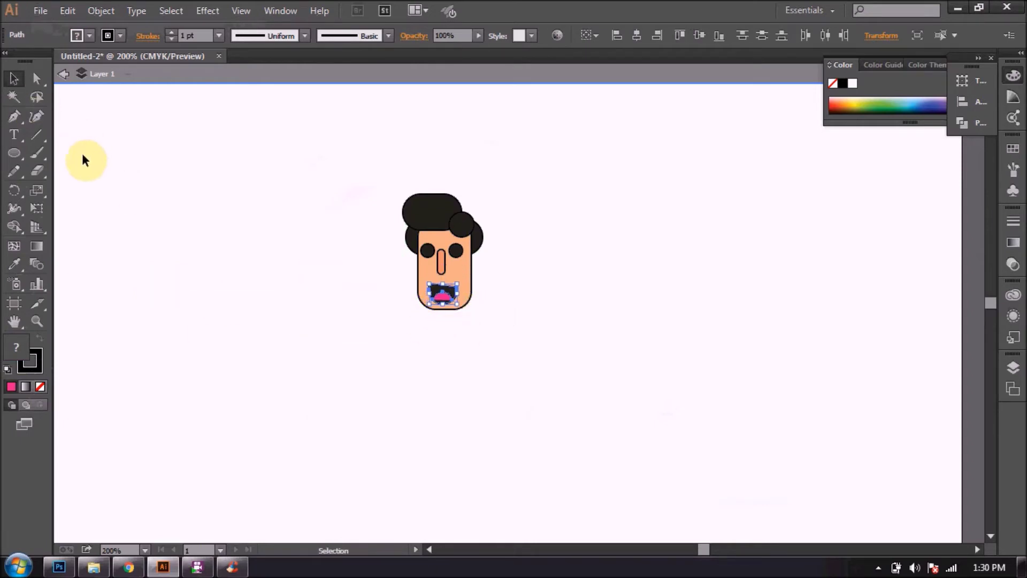
left_click(101, 247)
Step: Zoom in and draw a thin tilted pink bar along the mouth's top edge
left_click(36, 321)
left_click(457, 287)
left_click(529, 310)
left_click(529, 311)
left_click_drag(14, 153, 64, 152)
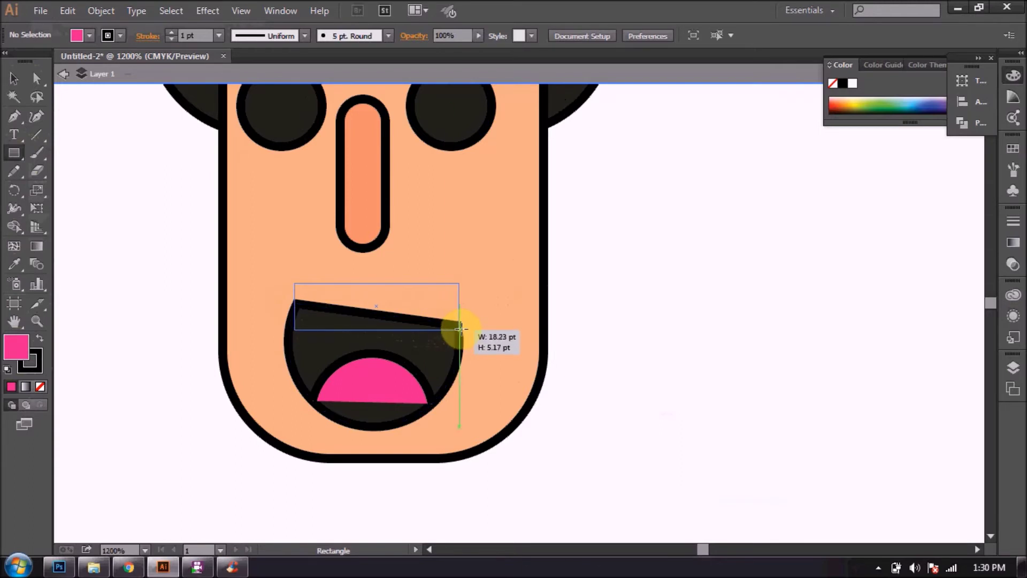
left_click_drag(301, 302, 461, 332)
left_click_drag(460, 282, 478, 296)
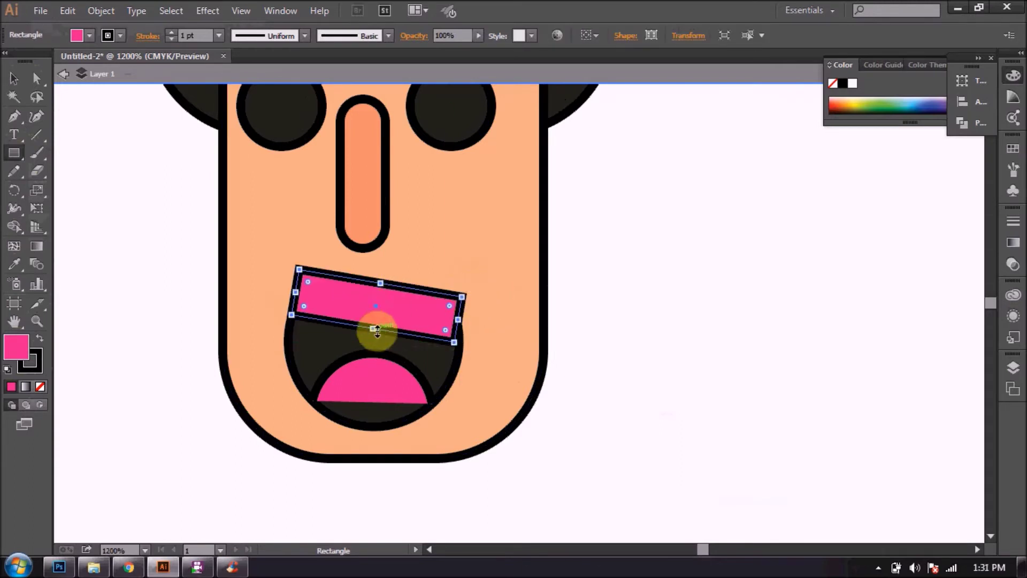
left_click_drag(377, 287, 379, 296)
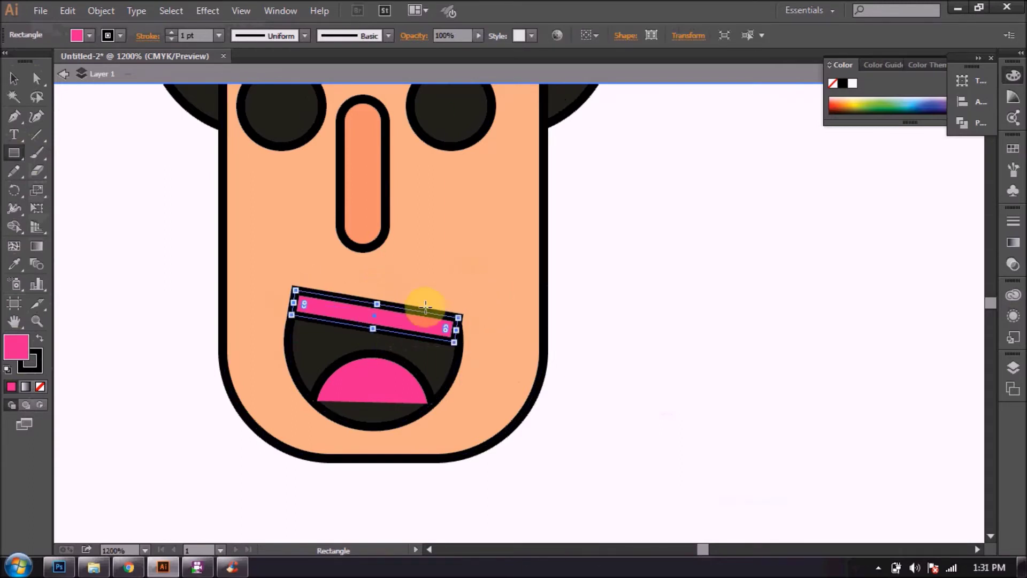
key("v")
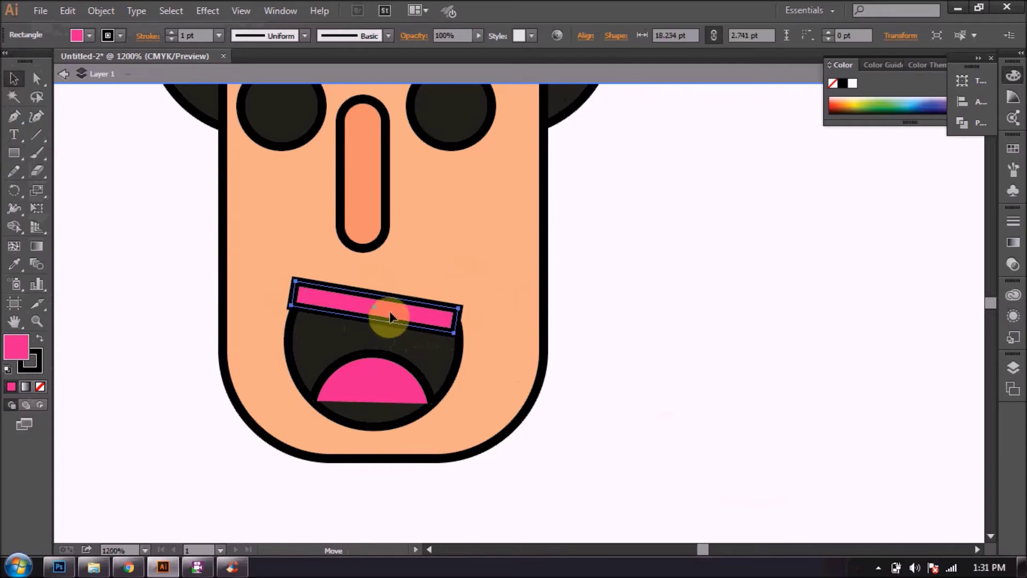
left_click_drag(390, 314, 390, 319)
Step: Fill the bar near-white as teeth and draw a small circle right of the face
double_click(16, 348)
left_click(669, 183)
left_click(240, 424)
left_click_drag(14, 153, 58, 188)
left_click_drag(637, 224, 682, 270)
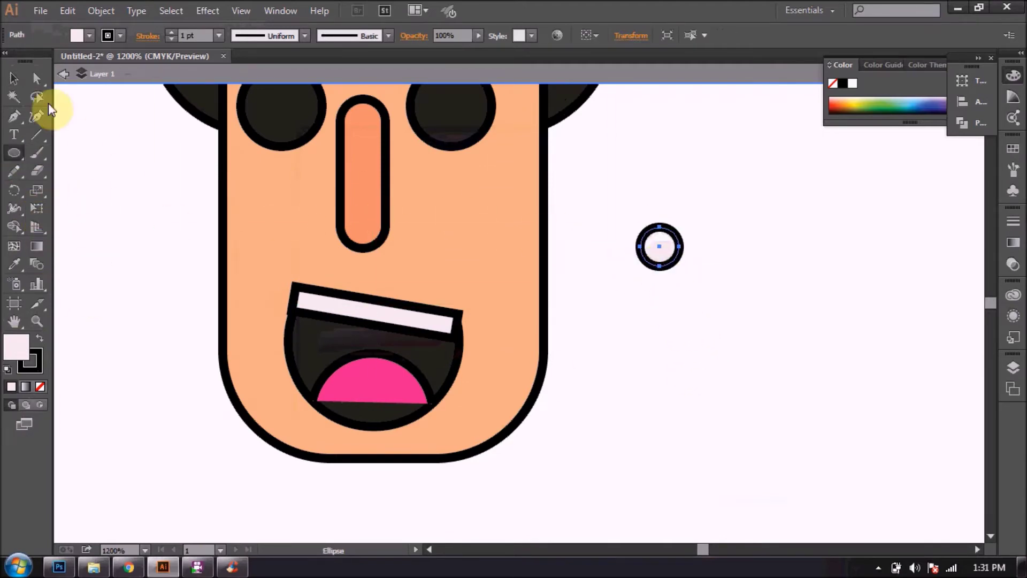
Step: Copy the small circle, remove its outline and give it the nose colour
left_click(14, 78)
mouse_move(675, 263)
left_mouse_down()
mouse_move(689, 318)
mouse_move(672, 300)
mouse_move(665, 265)
mouse_move(669, 246)
mouse_move(680, 248)
mouse_move(669, 246)
left_mouse_up()
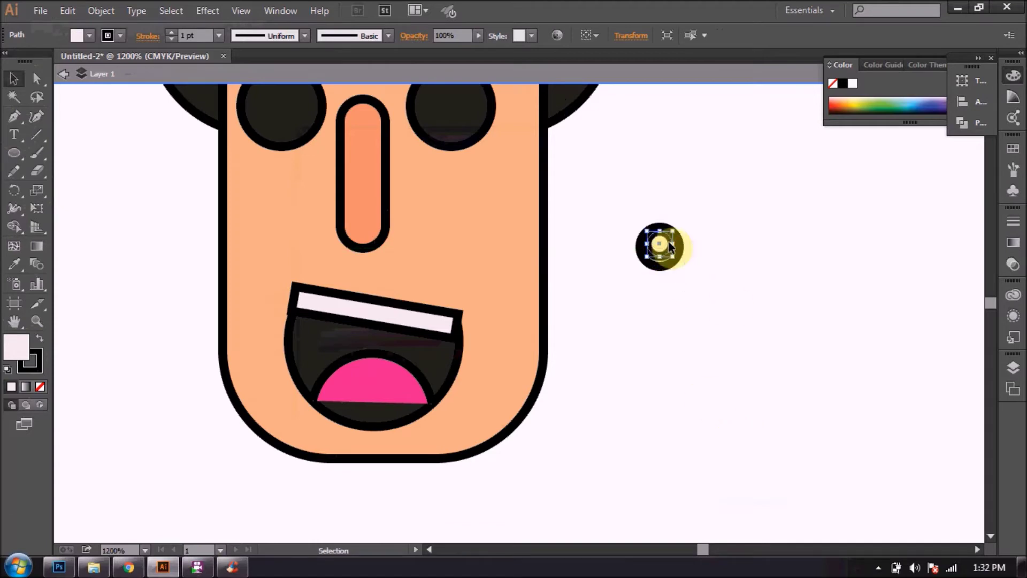
left_click(40, 386)
left_click(725, 331)
left_click(662, 244)
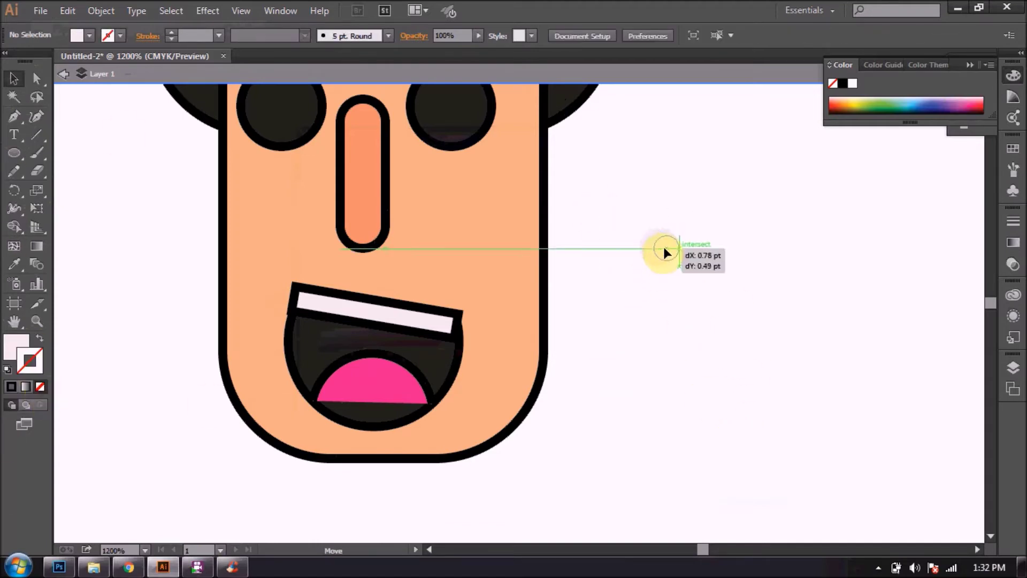
left_click(14, 263)
left_click(360, 204)
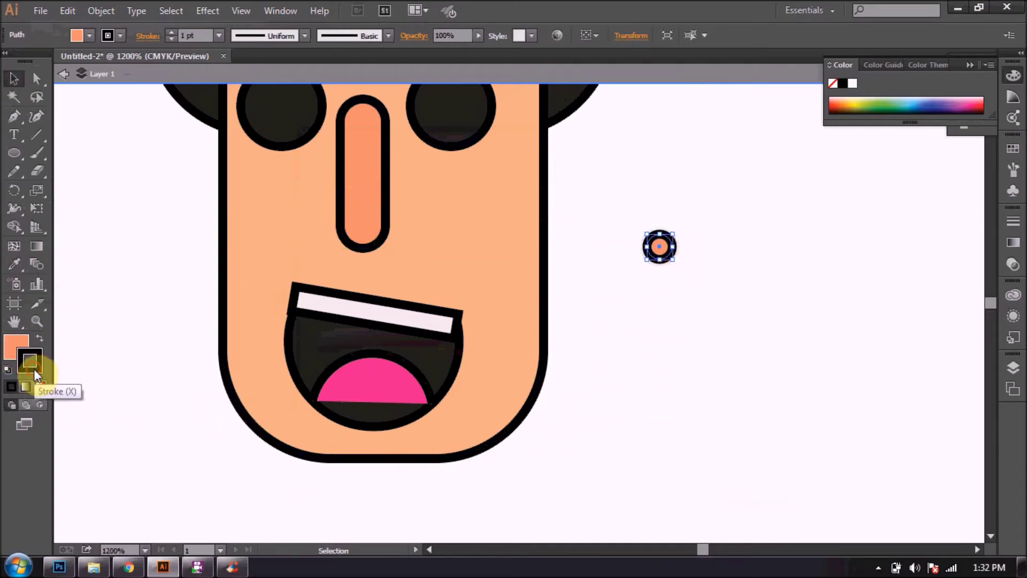
Step: Make an outline-free peach ear circle at the face's right edge and copy it to the left
left_click_drag(679, 247, 679, 247)
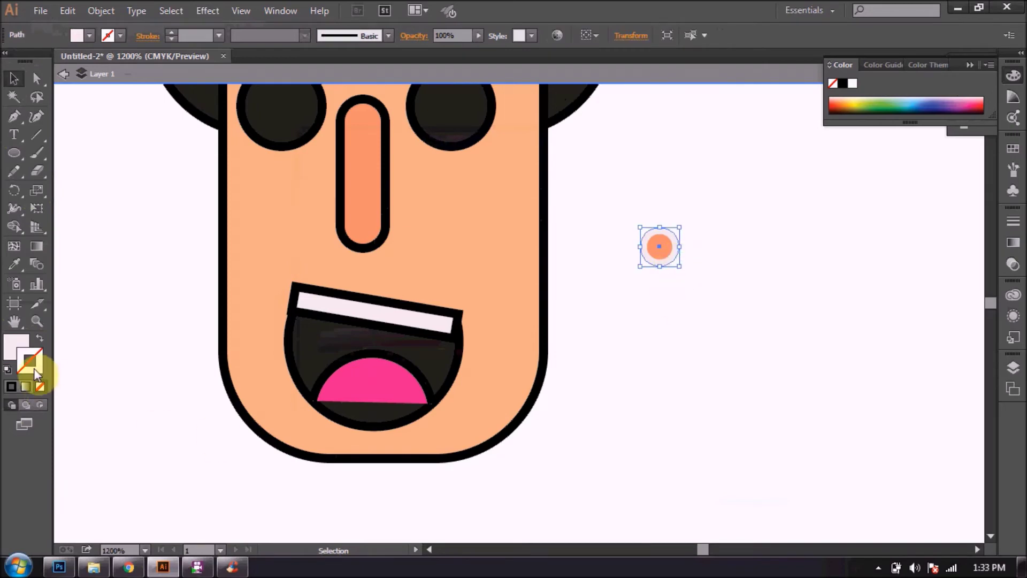
left_click(14, 263)
left_click(241, 332)
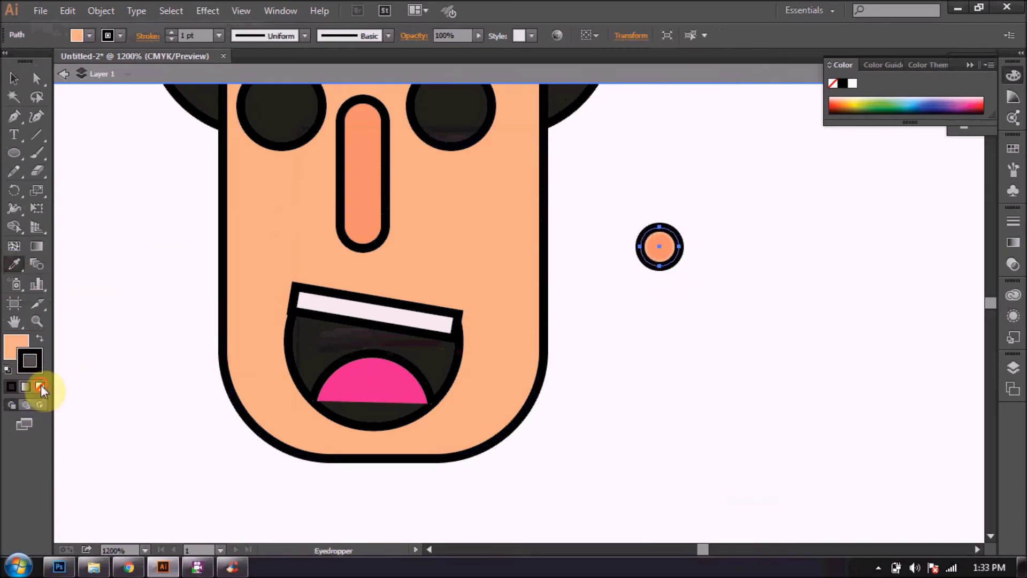
left_click(40, 386)
left_click(14, 78)
left_click(582, 341)
mouse_move(645, 219)
left_mouse_down()
mouse_move(535, 124)
mouse_move(217, 151)
left_mouse_up()
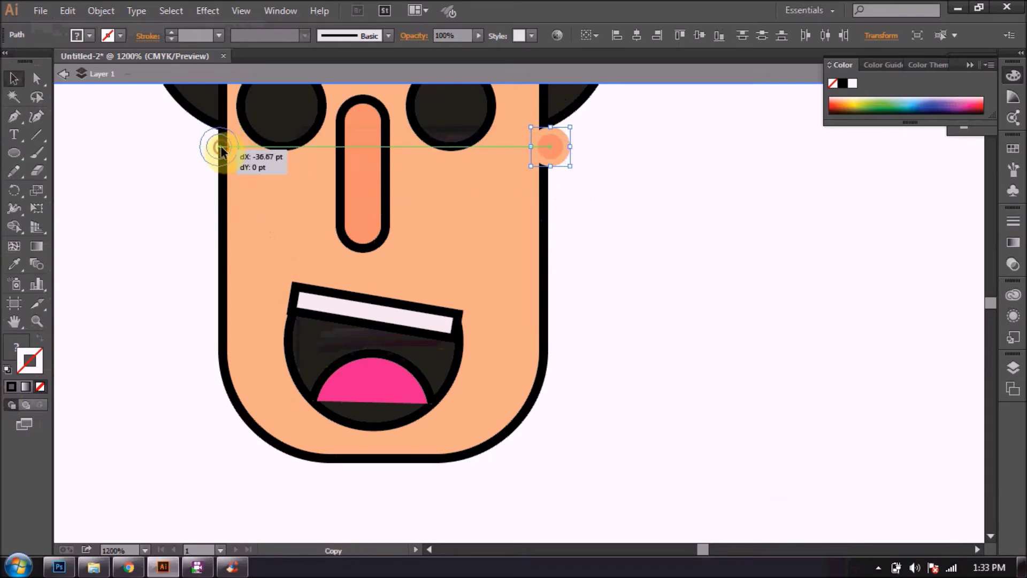
left_click_drag(221, 152, 220, 150)
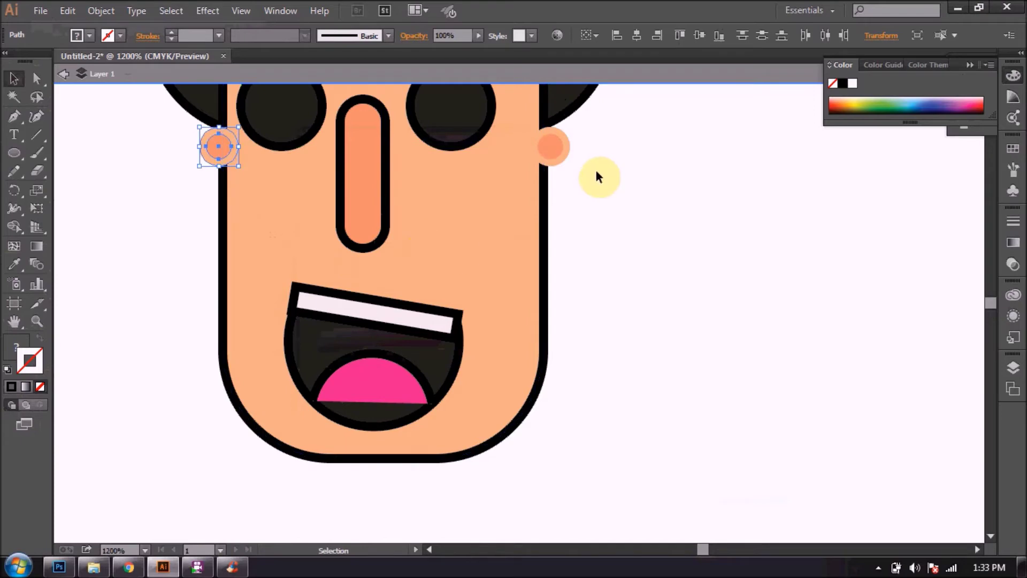
Step: Group the two ears and send them behind the face
right_click(567, 152)
left_click(614, 238)
right_click(563, 155)
left_click(770, 348)
left_click(808, 408)
scroll(412, 222, "up", 1)
scroll(470, 286, "down", 2)
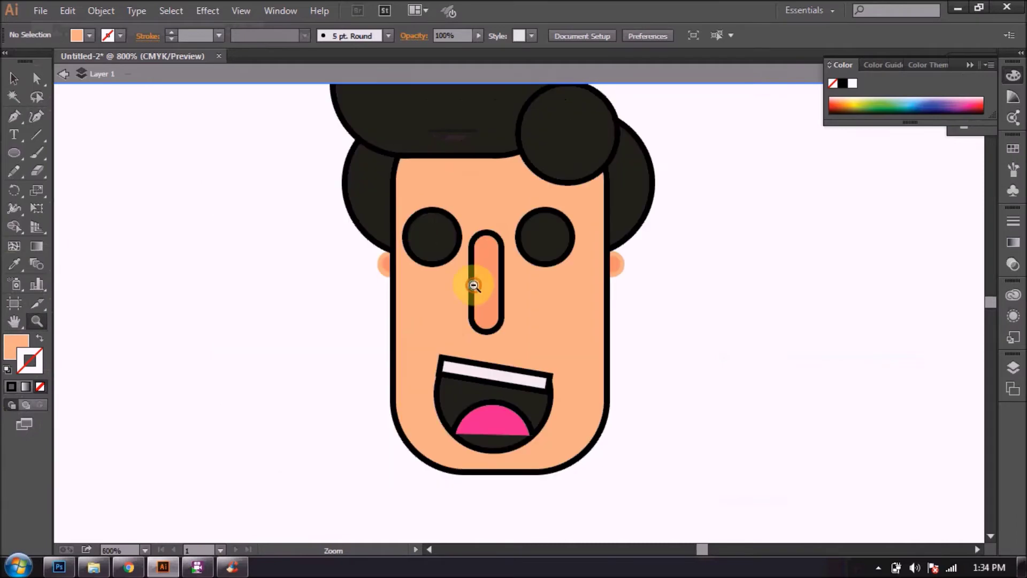
Step: Draw a tiny white ellipse as a highlight in the left eye
left_click(13, 153)
left_click_drag(230, 262, 495, 264)
double_click(16, 345)
left_click(323, 192)
left_click(671, 183)
key("v")
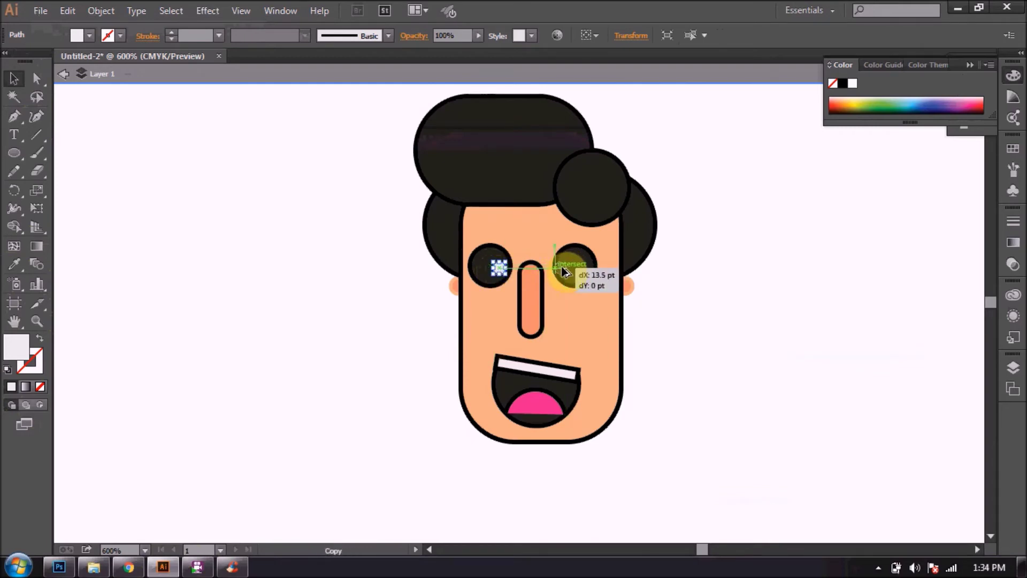
Step: Remove black outlines from all face parts and draw a small rounded rectangle left of the face
left_click_drag(377, 113, 676, 491)
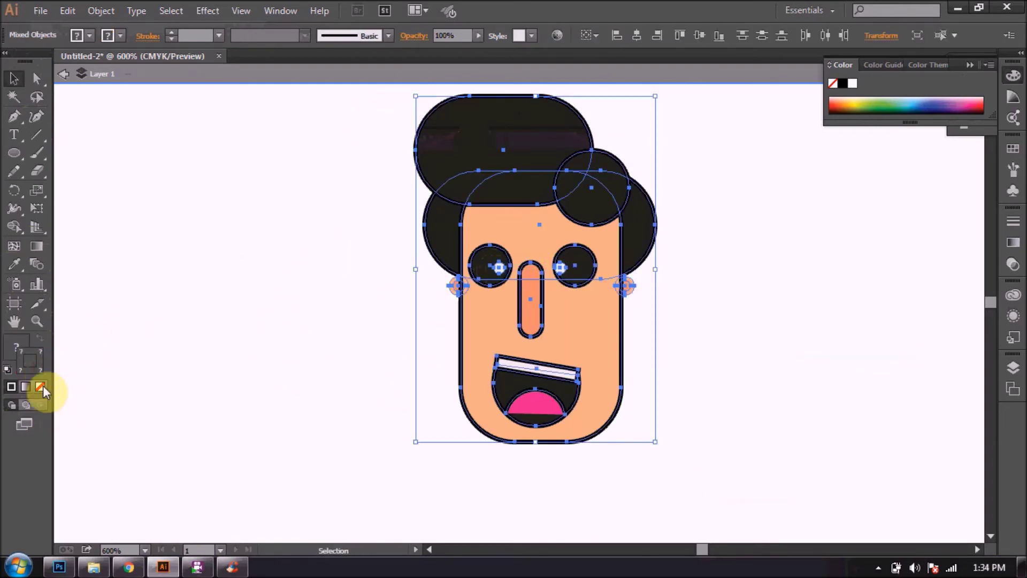
left_click(200, 264)
scroll(608, 247, "down", 5)
scroll(854, 284, "down", 1)
left_click_drag(18, 157, 43, 155)
left_click_drag(279, 222, 310, 279)
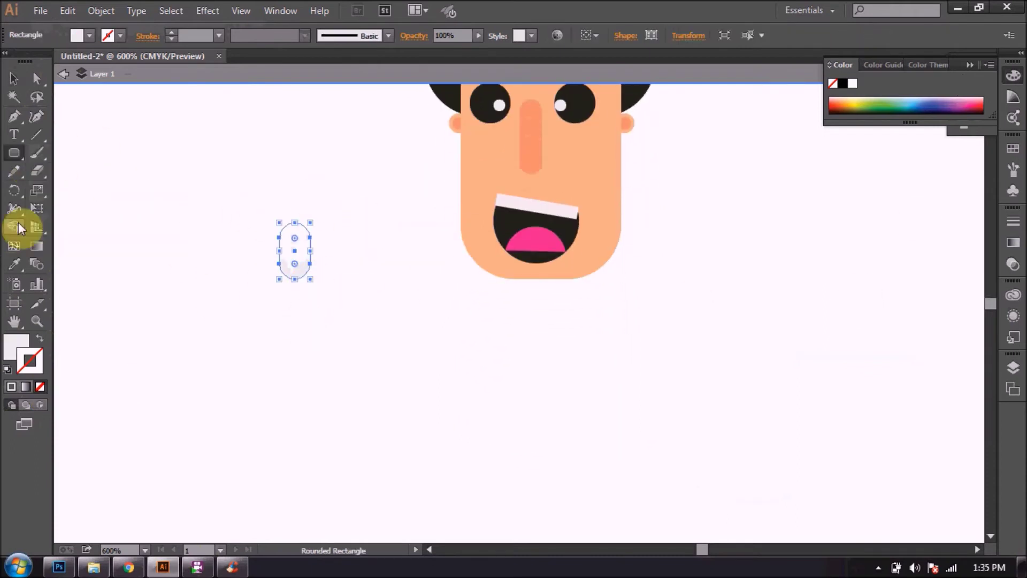
Step: Give the rounded rectangle the face's skin colour and fit it under the chin as the neck
key("i")
left_click(551, 150)
left_click(13, 78)
left_click_drag(302, 265, 551, 340)
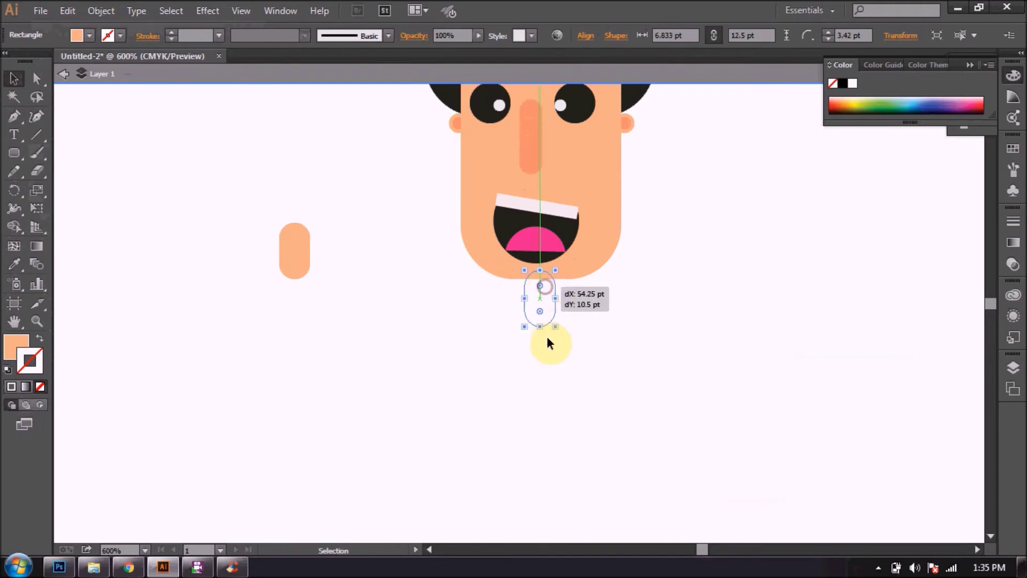
left_click_drag(555, 297, 579, 298)
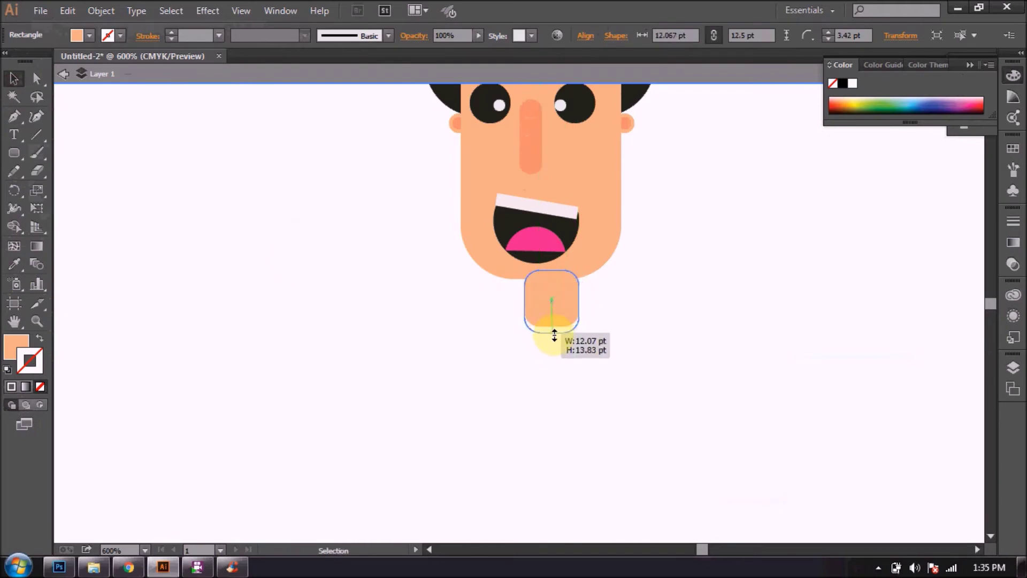
left_click_drag(554, 335, 562, 350)
key("Left")
key("Left")
key("Up")
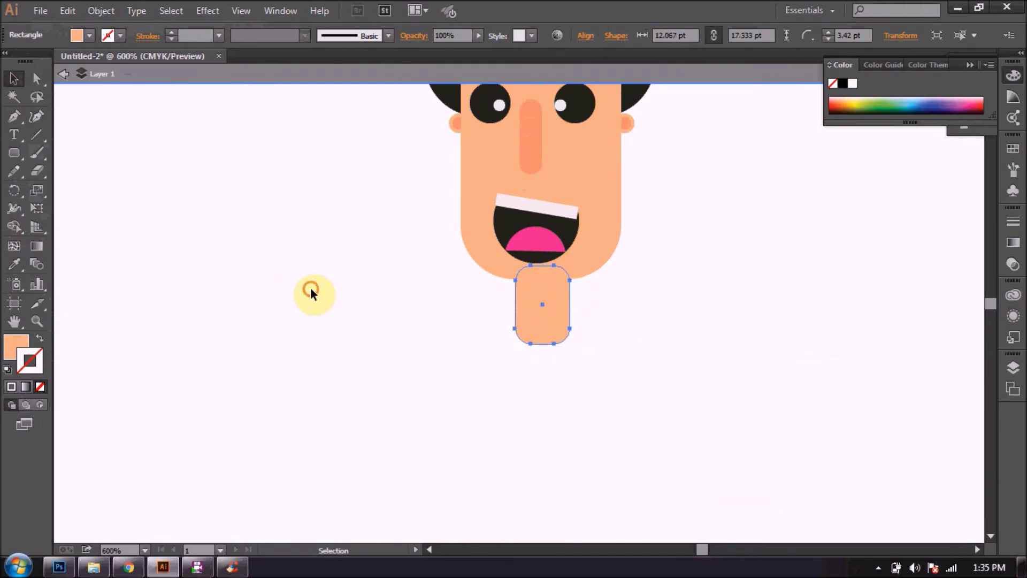
left_click(311, 290)
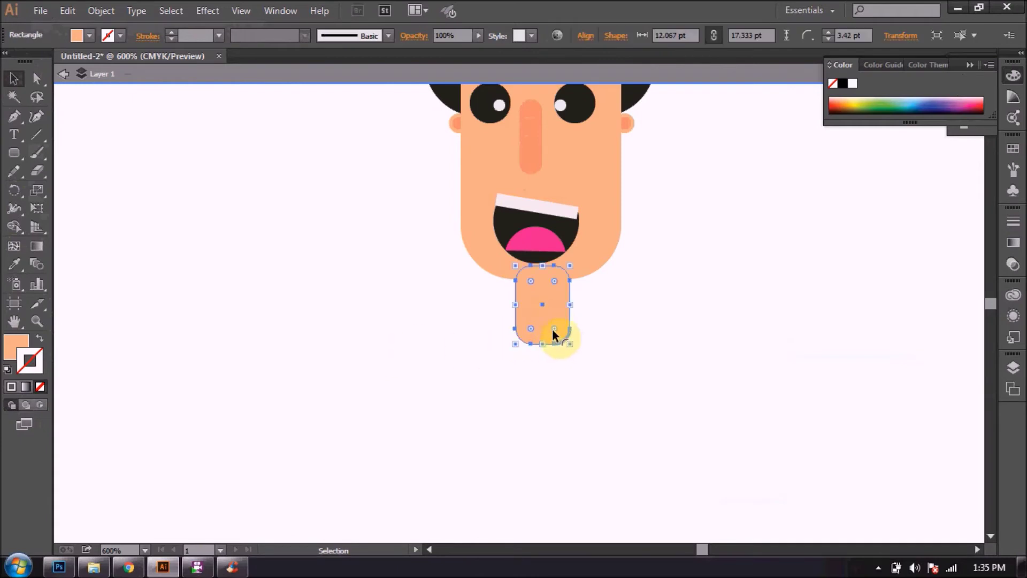
left_click(575, 396)
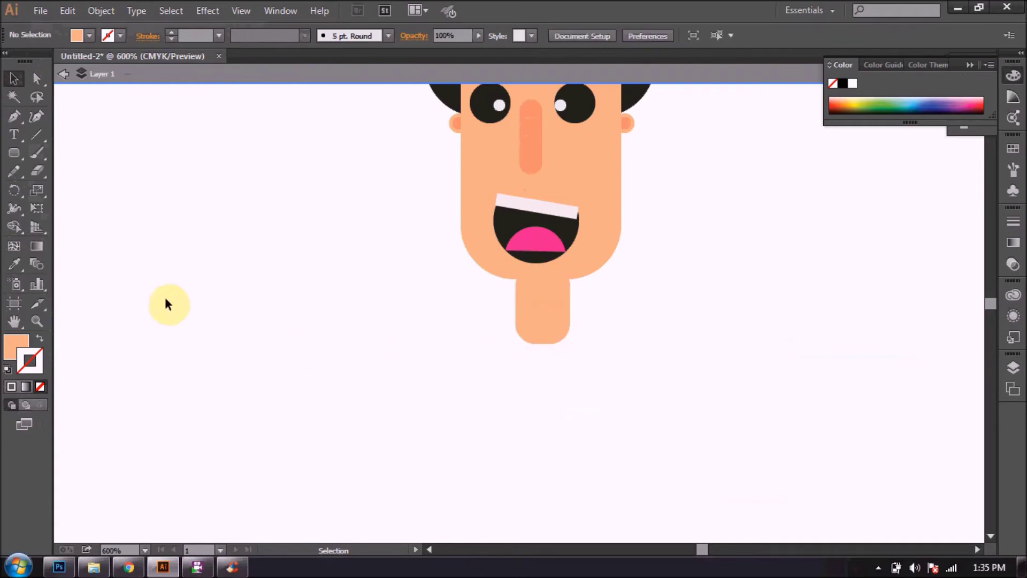
Step: Draw a large rounded-rectangle body below the neck and stretch it taller
left_click_drag(457, 324, 610, 420)
left_click(14, 152)
left_click_drag(454, 335, 641, 536)
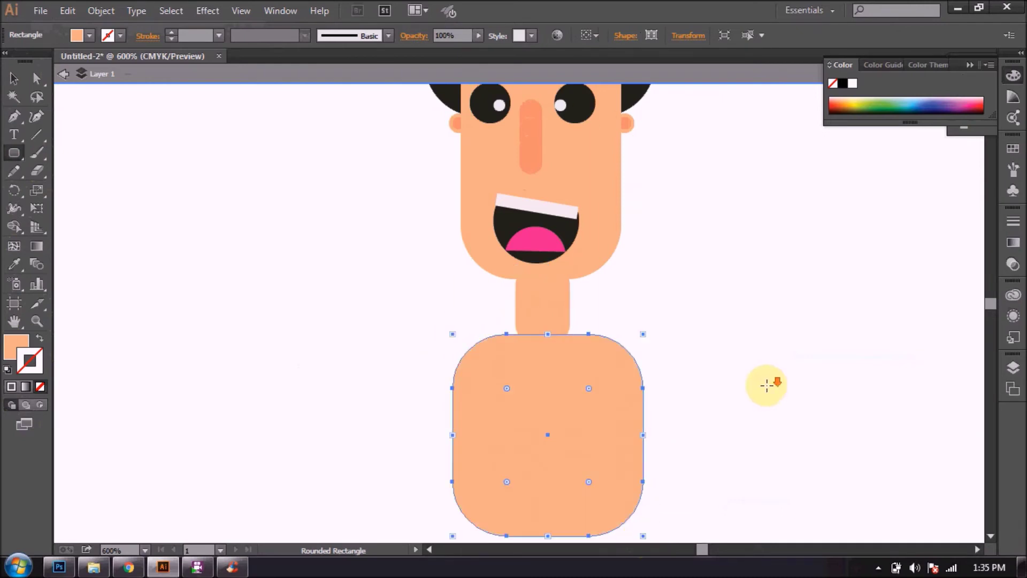
scroll(765, 385, "down", 3)
left_click(37, 321)
left_click(532, 306, "alt")
left_click(532, 310, "alt")
key("v")
left_click_drag(510, 342, 512, 377)
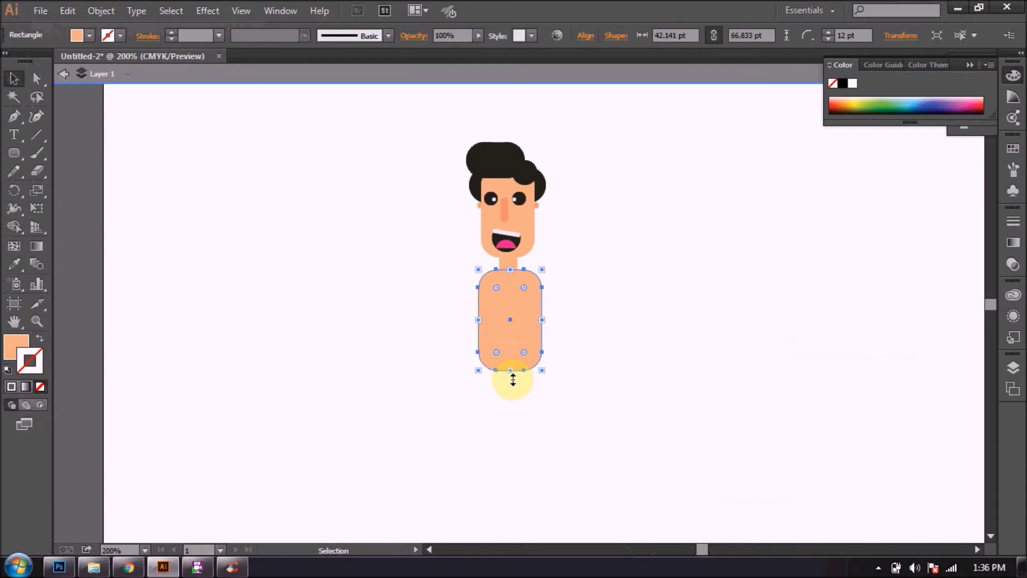
Step: Fill the body shape with a saturated red for the shirt
double_click(16, 346)
left_click(522, 192)
left_click(470, 188)
left_click(653, 190)
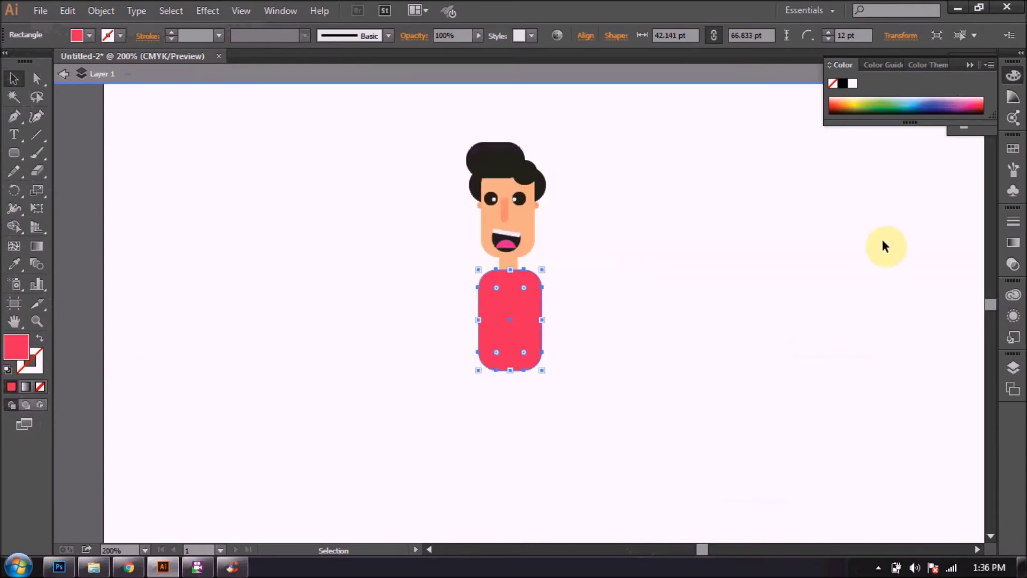
Step: Send the neck behind the red body
left_click(240, 197)
right_click(511, 261)
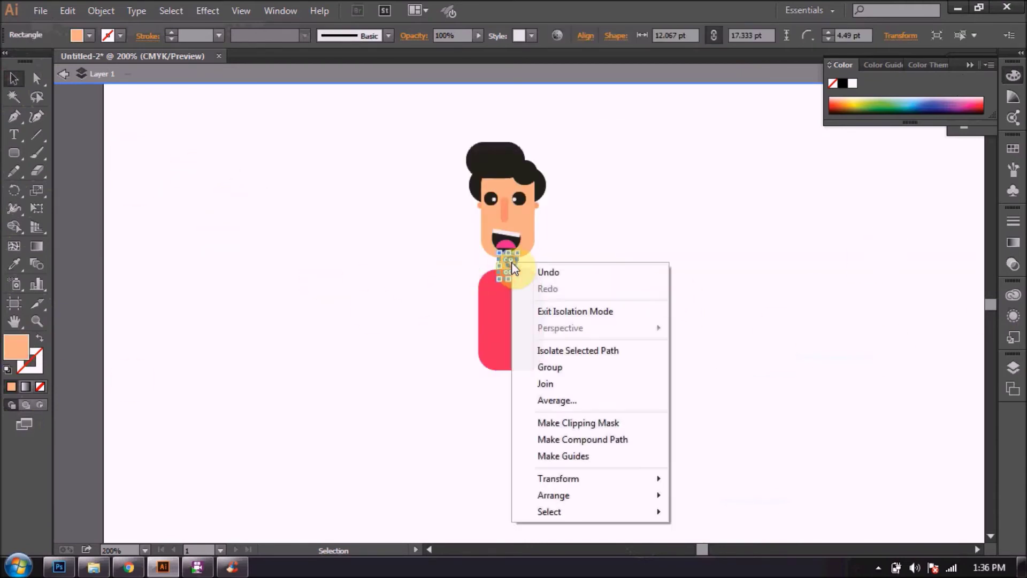
left_click(720, 543)
left_click(201, 163)
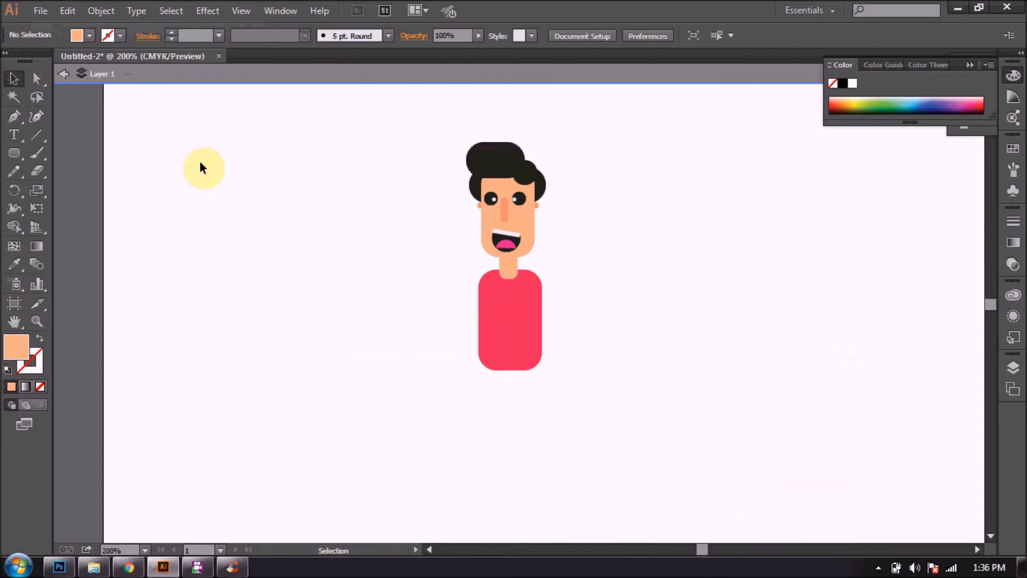
Step: Move the neck piece up toward the chin
left_click(502, 328)
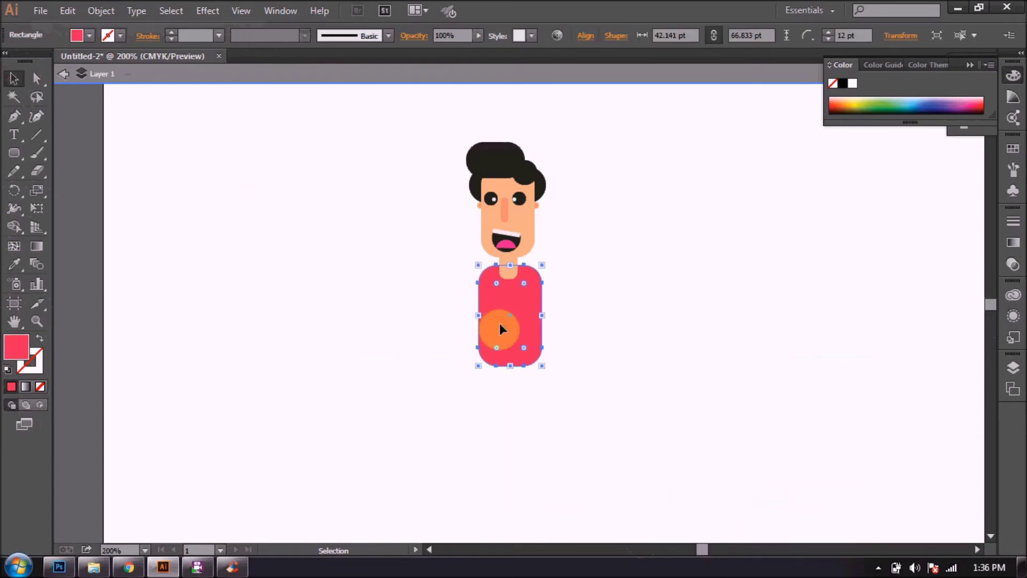
left_click(365, 267)
left_click_drag(509, 281, 511, 265)
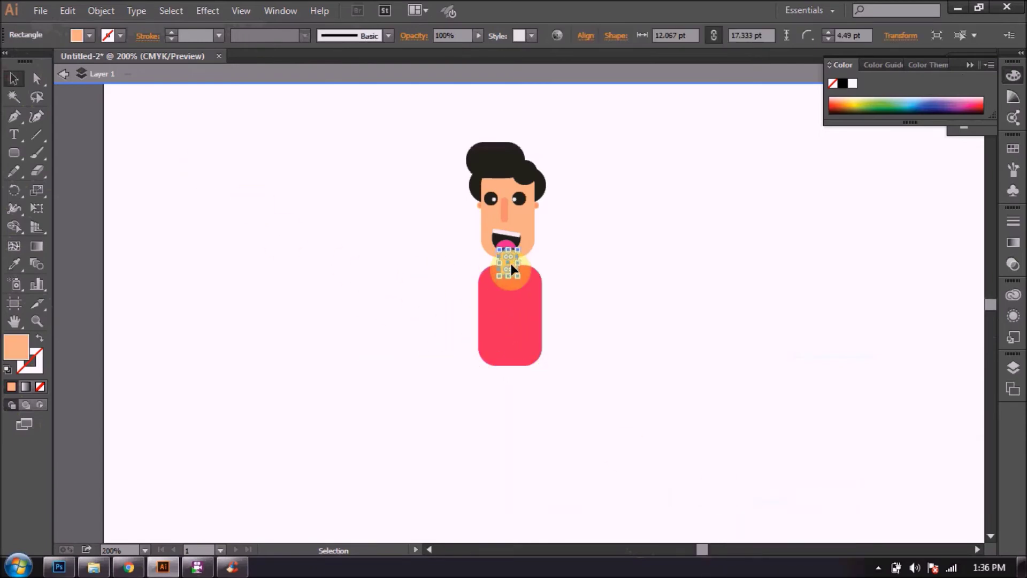
scroll(363, 261, "up", 1)
left_click(363, 261)
right_click(526, 258)
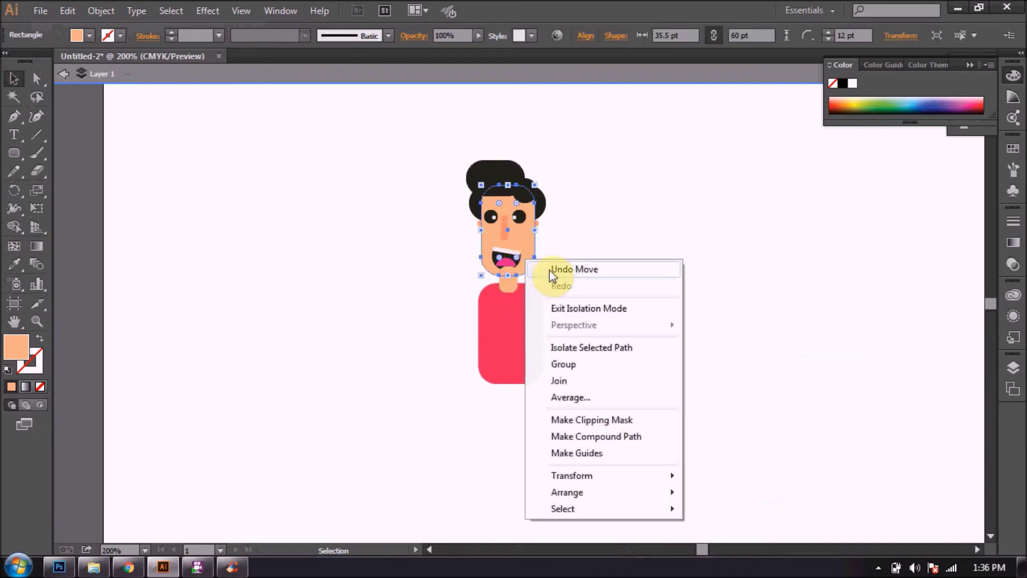
left_click(729, 279)
Step: Zoom in and stretch the neck's top edge up so it hides behind the chin
left_click(36, 321)
left_click(499, 280)
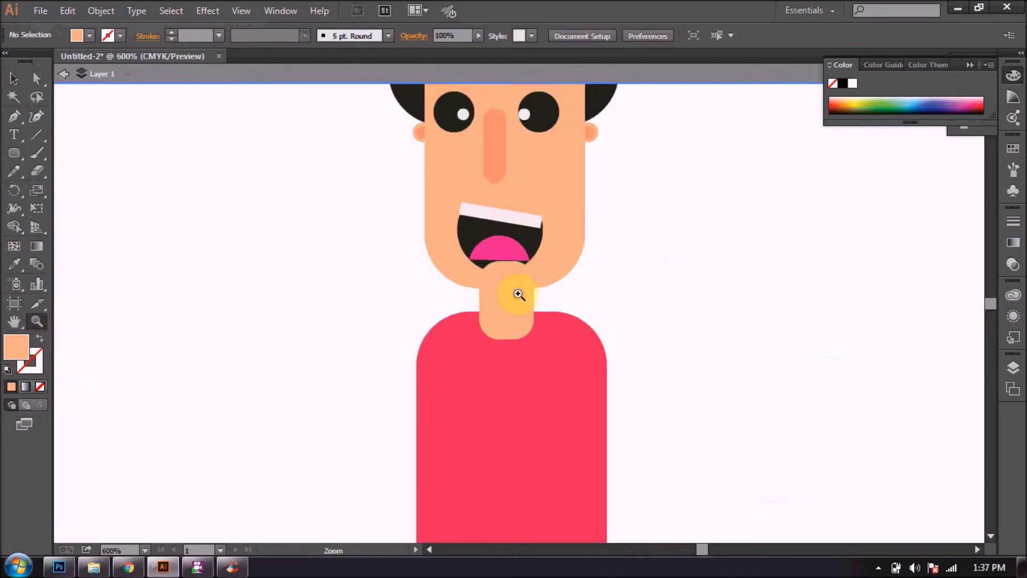
left_click(517, 290)
left_click(517, 290)
left_click(517, 290)
left_click(19, 85)
left_click(499, 262)
left_click_drag(501, 289, 500, 287)
left_click(135, 301)
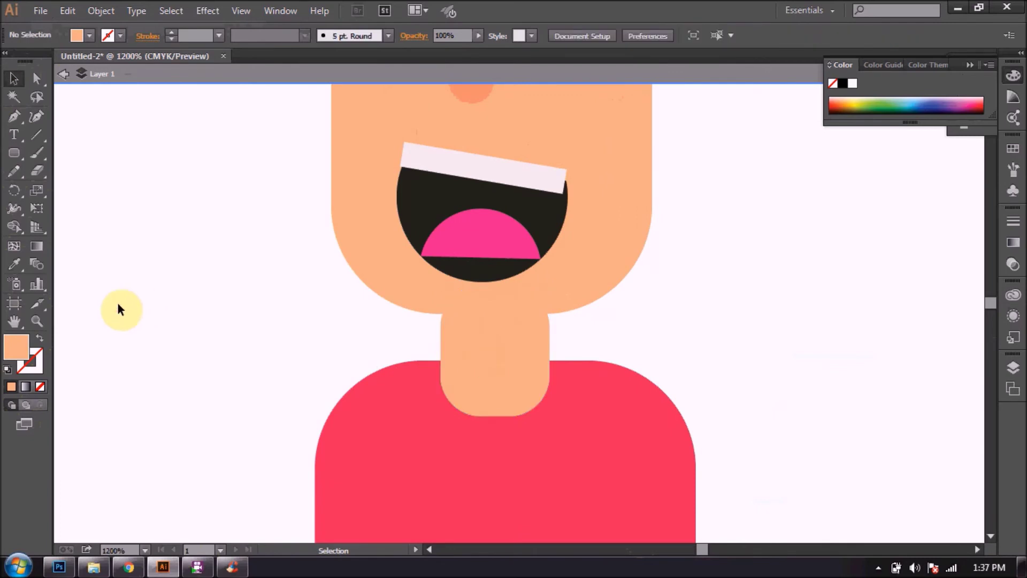
left_click(452, 376, "alt")
left_click(566, 369, "alt")
left_click(566, 369, "alt")
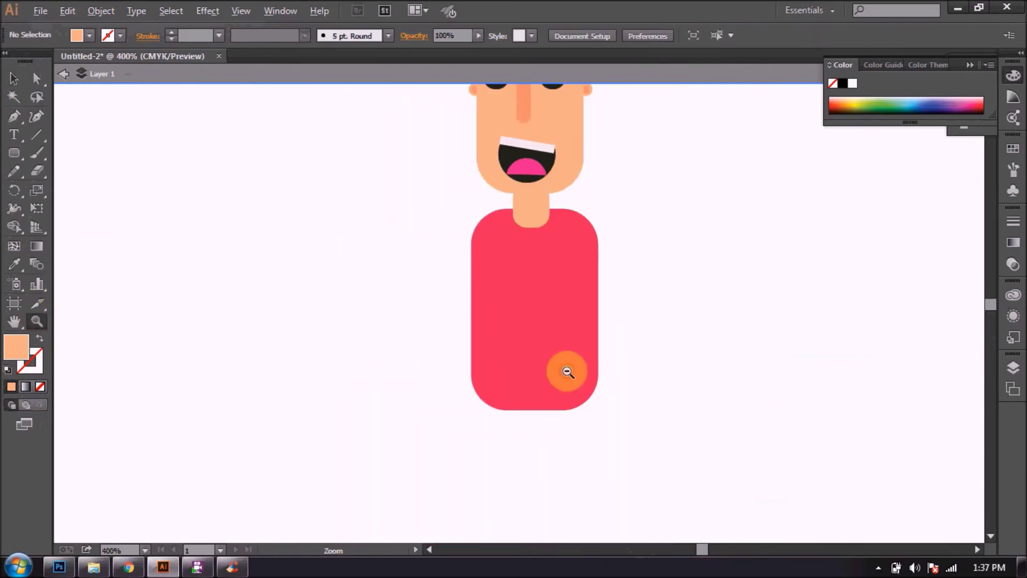
left_click(534, 342, "alt")
mouse_move(14, 153)
left_mouse_down()
mouse_move(43, 169)
mouse_move(53, 153)
left_mouse_up()
Step: Draw a dark-filled waistband rectangle across the bottom of the shirt
left_click_drag(447, 306, 543, 332)
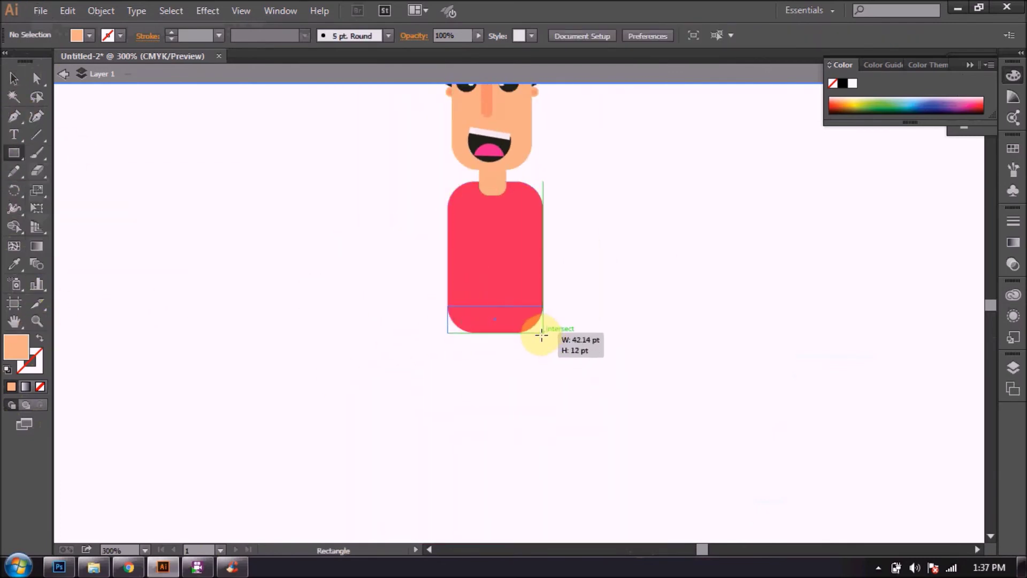
double_click(30, 347)
left_click(337, 337)
left_click(669, 184)
Step: Draw a tall, narrow dark rectangle for a leg
mouse_move(262, 290)
left_mouse_down()
mouse_move(292, 356)
mouse_move(292, 429)
left_mouse_up()
left_click(279, 355)
left_click(527, 314)
left_click_drag(285, 370, 282, 371)
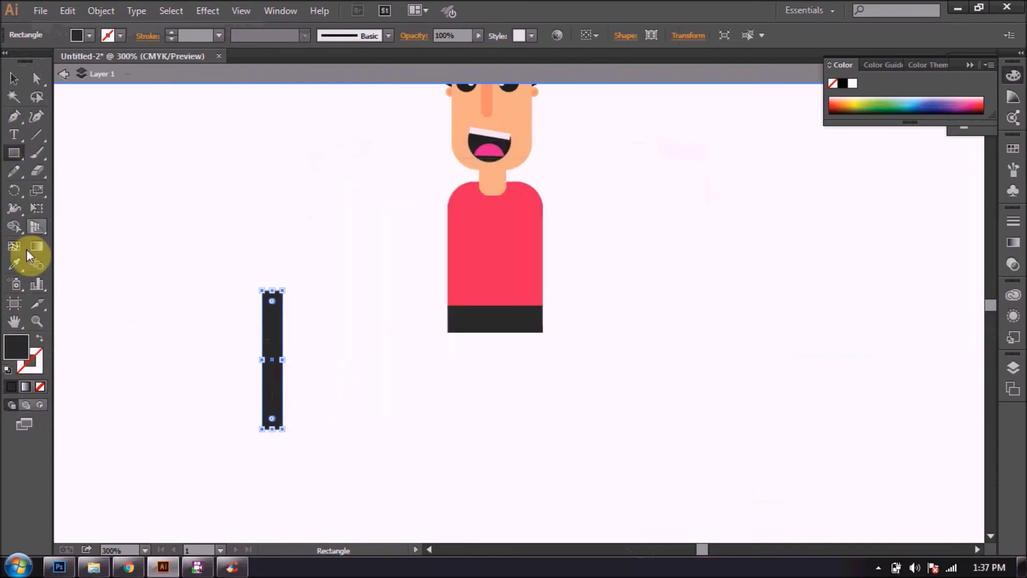
Step: Cut a circle into a half-circle shoe with the Shape Builder and flip it into a dome
left_click_drag(16, 155, 96, 190)
left_click_drag(172, 174, 214, 216)
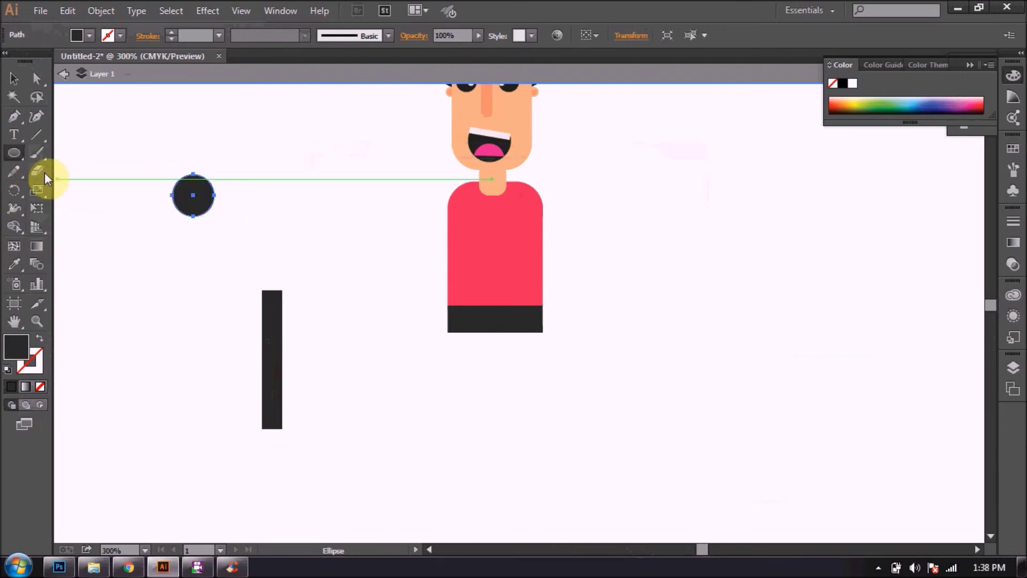
left_click_drag(143, 141, 238, 195)
left_click_drag(115, 109, 231, 238)
key("shift+m")
left_click_drag(148, 170, 141, 253)
key("v")
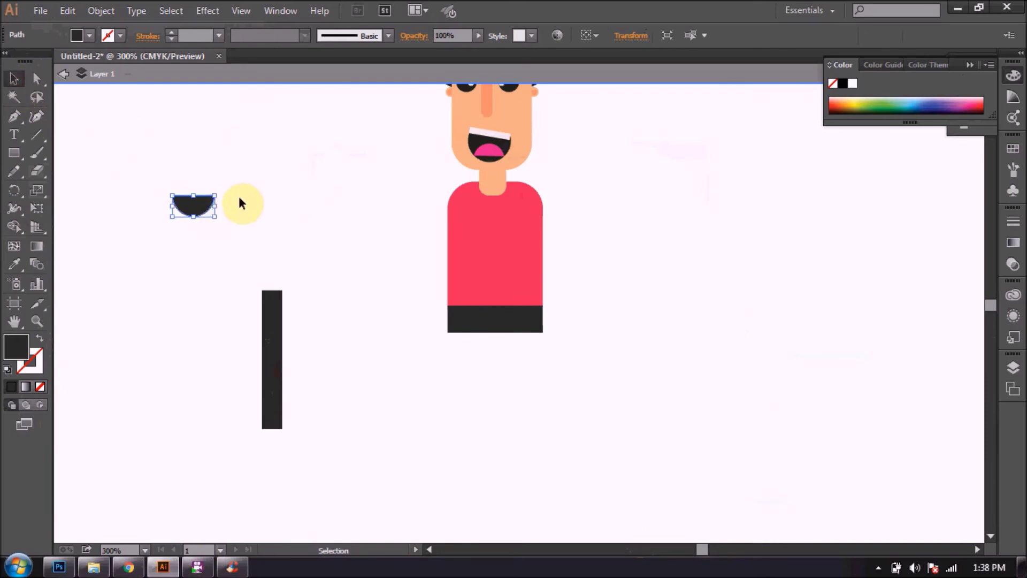
left_click_drag(218, 196, 176, 223)
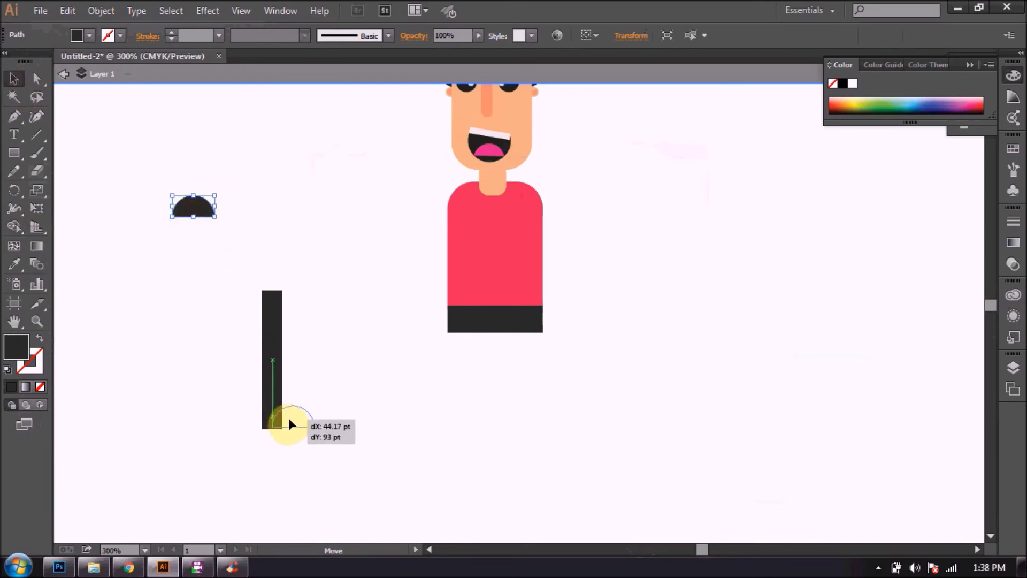
Step: Place the shoe at the leg's bottom and colour it magenta
left_click(188, 363)
mouse_move(289, 424)
left_mouse_down()
mouse_move(257, 425)
mouse_move(443, 440)
left_mouse_up()
left_click(443, 440)
left_click(442, 475)
key("ctrl+z")
left_click(531, 214)
left_click(463, 190)
left_click(671, 185)
Step: Copy the leg and shoe to the right to form the second leg
mouse_move(259, 307)
left_mouse_down()
mouse_move(460, 438)
mouse_move(503, 416)
mouse_move(540, 416)
mouse_move(550, 434)
left_mouse_up()
left_click(642, 437)
scroll(615, 439, "up", 1)
scroll(601, 408, "up", 3)
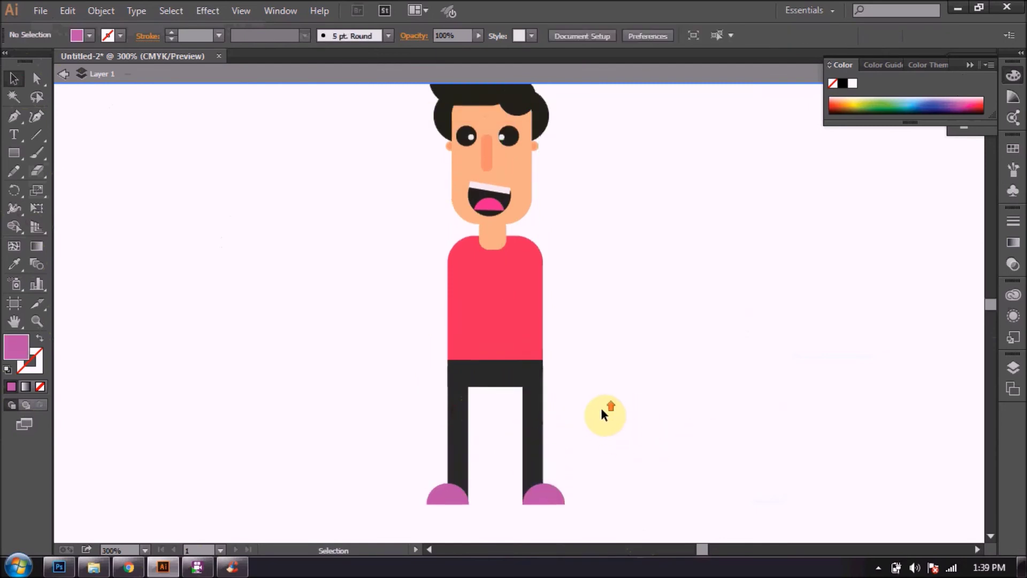
left_click_drag(14, 153, 81, 169)
Step: Draw a long rounded sleeve bar, copy it, and sample the shirt's red onto both bars
mouse_move(209, 234)
left_mouse_down()
mouse_move(227, 317)
mouse_move(220, 355)
left_mouse_up()
left_click(14, 78)
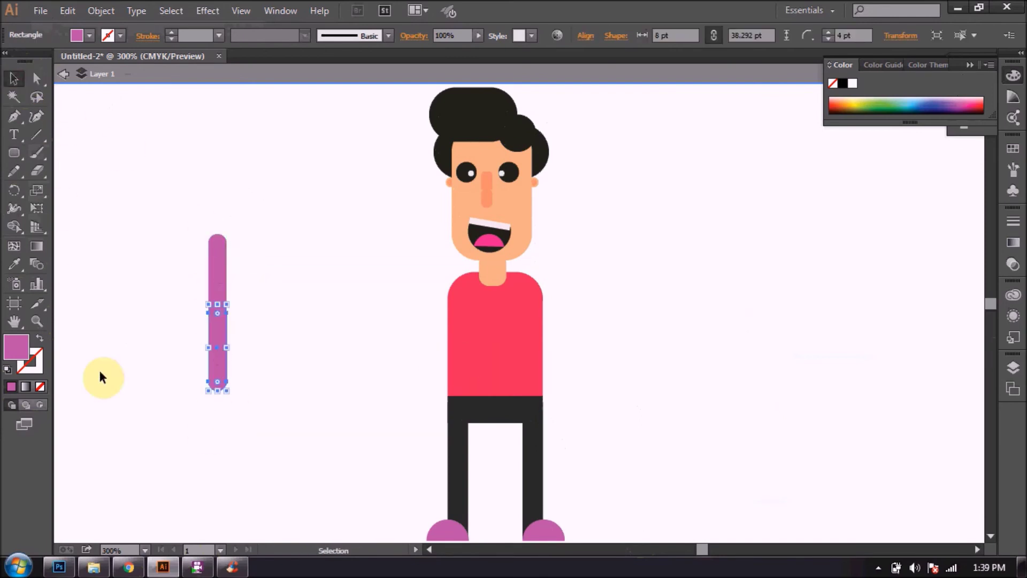
key("i")
left_click(544, 344)
left_click(13, 78)
key("i")
left_click(495, 334)
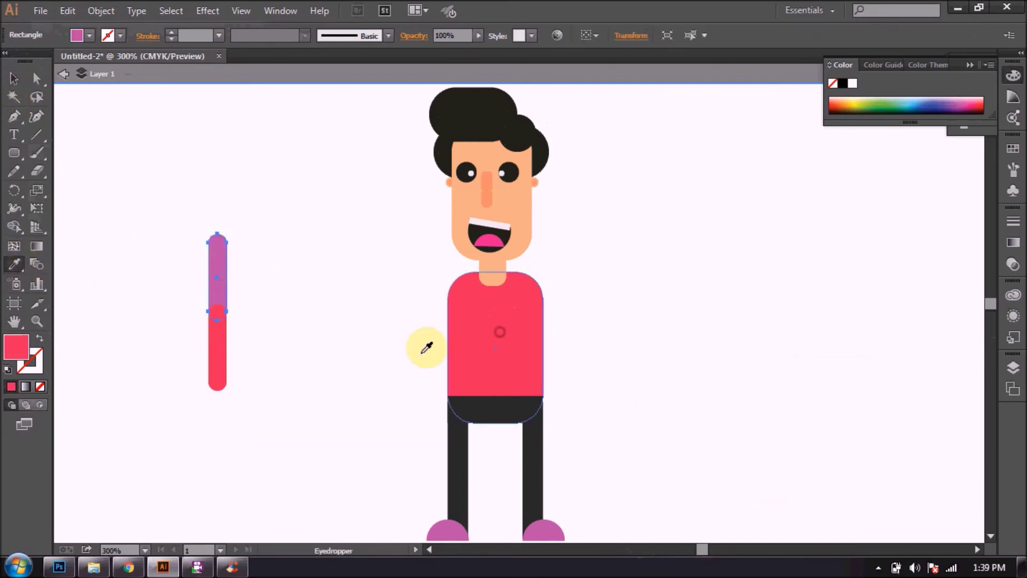
Step: Add a small rounded hand piece in the peach skin colour at the bar's bottom
key("m")
mouse_move(98, 261)
left_mouse_down()
mouse_move(107, 292)
mouse_move(217, 404)
left_mouse_up()
key("i")
left_click(455, 213)
key("v")
left_click(162, 352)
Step: Add another rounded hand piece and a small thumb onto the hand
left_click(14, 153)
mouse_move(113, 367)
left_mouse_down()
mouse_move(136, 415)
mouse_move(217, 431)
left_mouse_up()
key("v")
left_click(14, 152)
left_click_drag(87, 264, 106, 297)
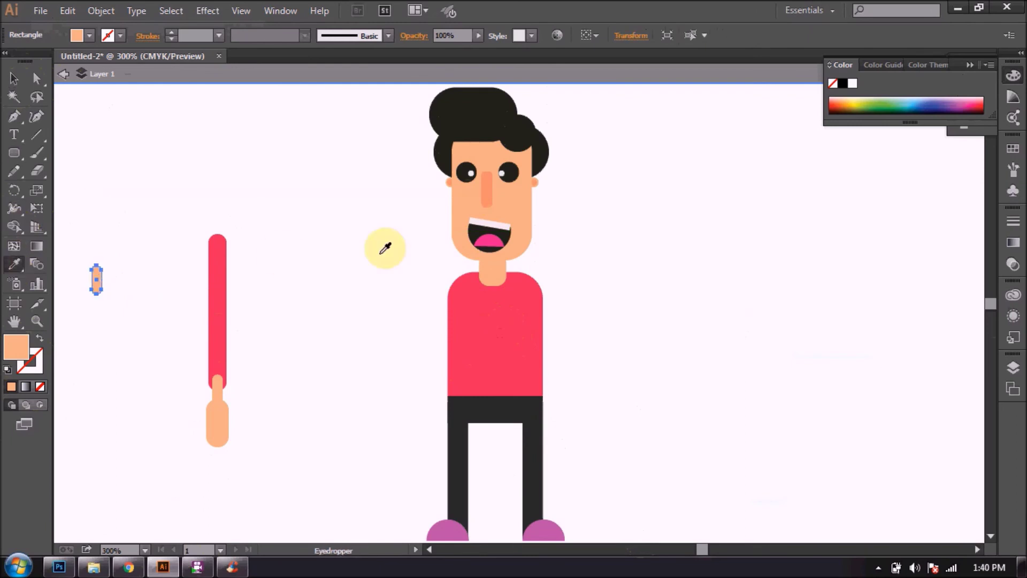
key("v")
mouse_move(98, 284)
left_mouse_down()
mouse_move(230, 424)
mouse_move(236, 394)
left_mouse_up()
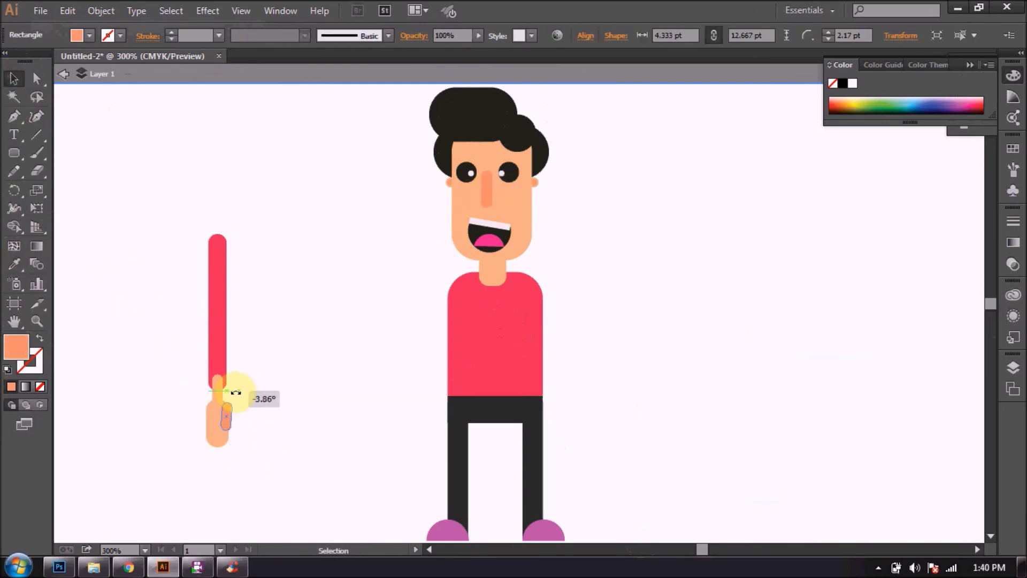
left_click(127, 371)
Step: Move the arm group onto the left shoulder, angled outward and down
left_click_drag(139, 204, 264, 460)
left_click_drag(224, 275, 447, 331)
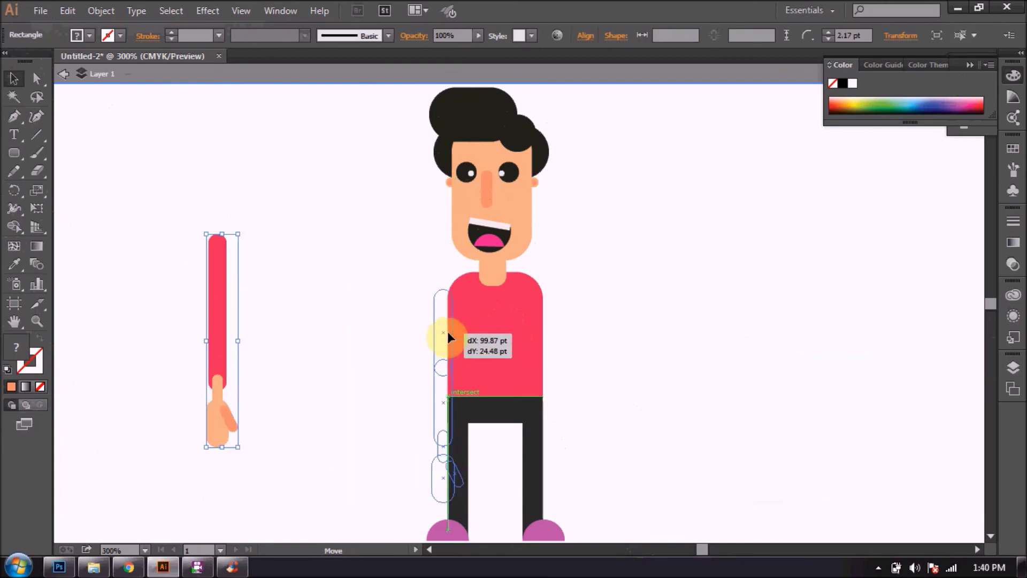
mouse_move(428, 281)
left_mouse_down()
mouse_move(468, 334)
mouse_move(452, 316)
left_mouse_up()
left_click_drag(419, 360, 416, 367)
left_click_drag(374, 263, 386, 263)
left_click(364, 289)
left_click_drag(360, 339, 420, 486)
Step: Copy the arm onto the right shoulder and rotate its forearm horizontal
left_click_drag(406, 383, 573, 373)
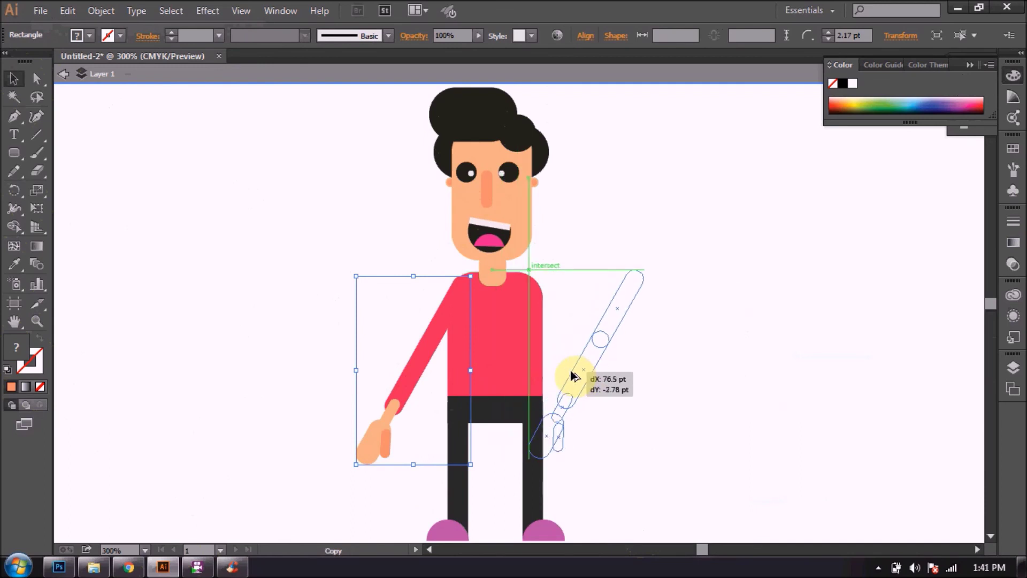
mouse_move(655, 271)
left_mouse_down()
mouse_move(539, 247)
mouse_move(472, 320)
left_mouse_up()
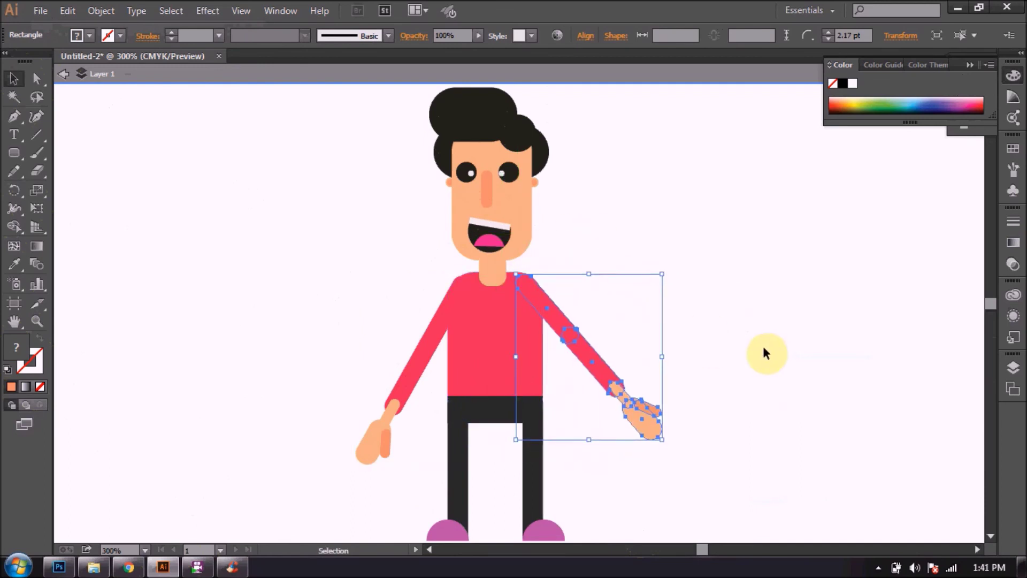
left_click(763, 346)
left_click_drag(693, 314, 591, 464)
left_click_drag(672, 326, 615, 308)
left_click_drag(573, 376, 591, 339)
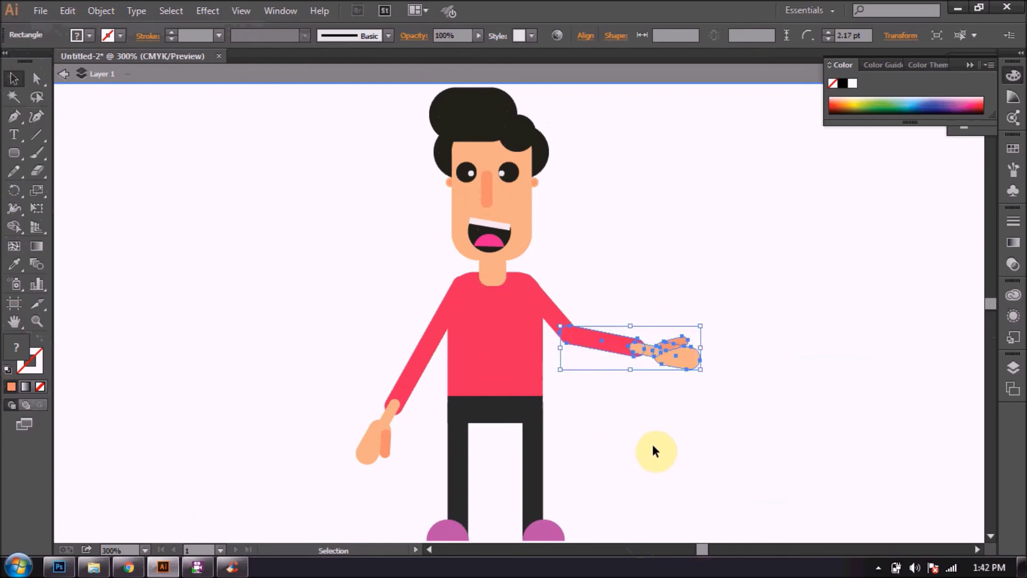
left_click(646, 440)
left_click(37, 321)
left_click(381, 360, "alt")
Step: Draw a wide pale pinkish-grey oval under the feet and send it behind the figure
left_click_drag(14, 153, 46, 188)
left_click_drag(272, 315, 438, 355)
double_click(16, 347)
left_click(332, 218)
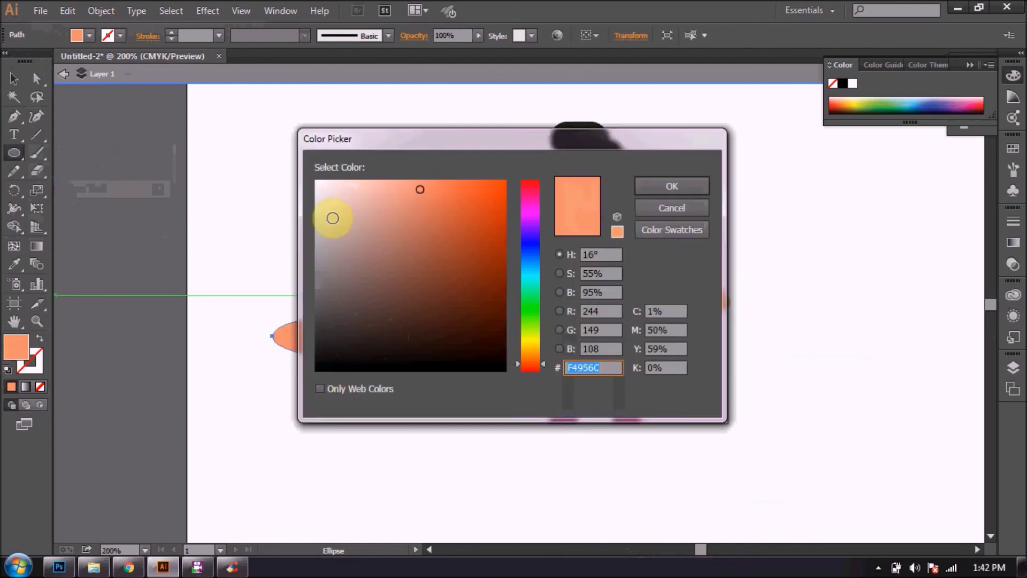
key("Return")
key("v")
mouse_move(339, 336)
left_mouse_down()
mouse_move(588, 432)
mouse_move(586, 424)
left_mouse_up()
right_click(587, 423)
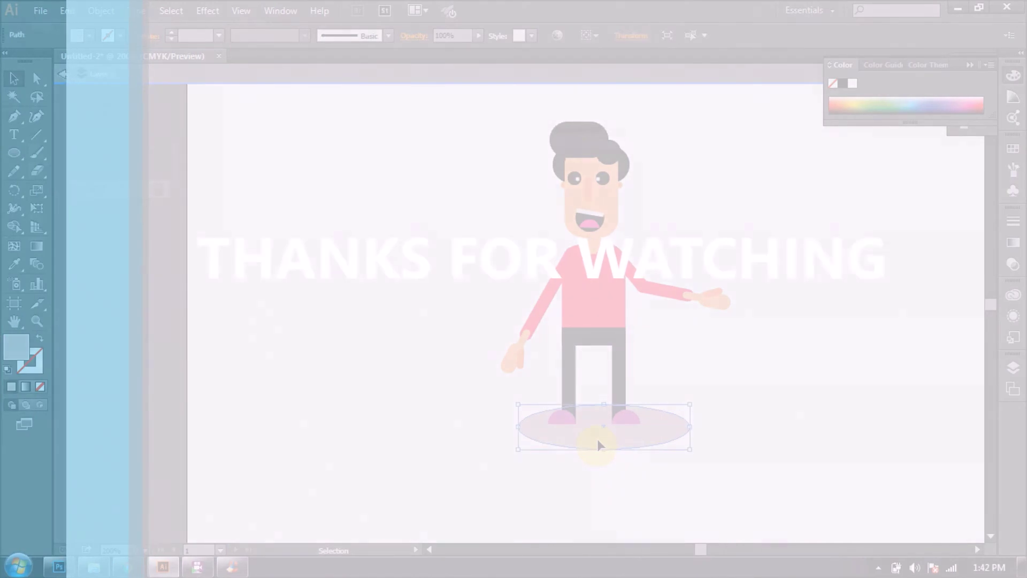